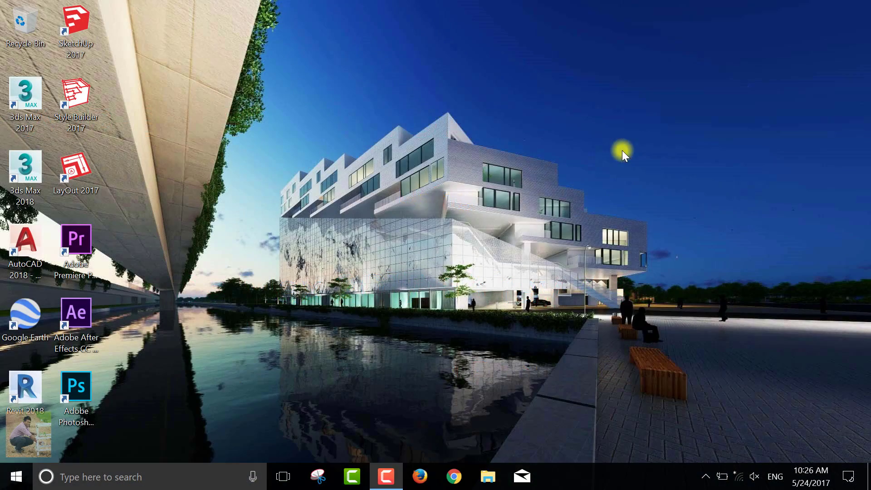
- Refresh the Windows desktop from its right-click context menu
right_click(379, 85)
left_click(439, 143)
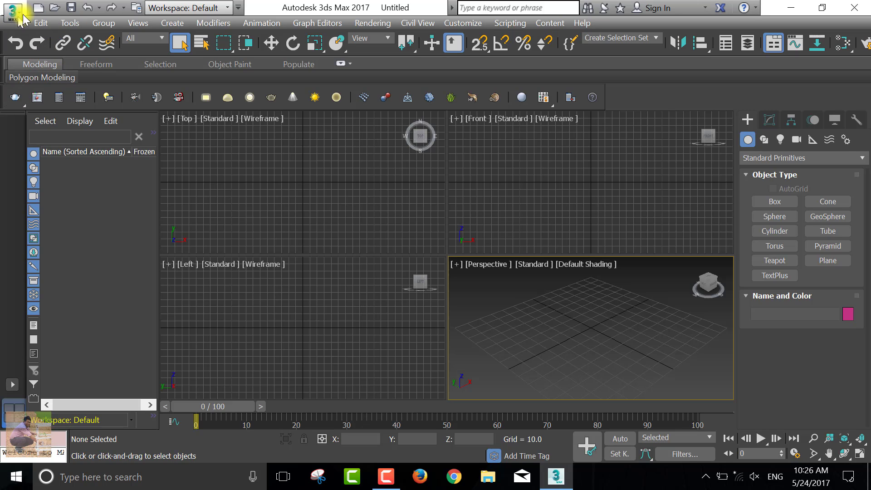
- Open Livingroom 008.max from D:\Design\3d Models\LivingRoom 008
left_click(18, 17)
left_click(43, 100)
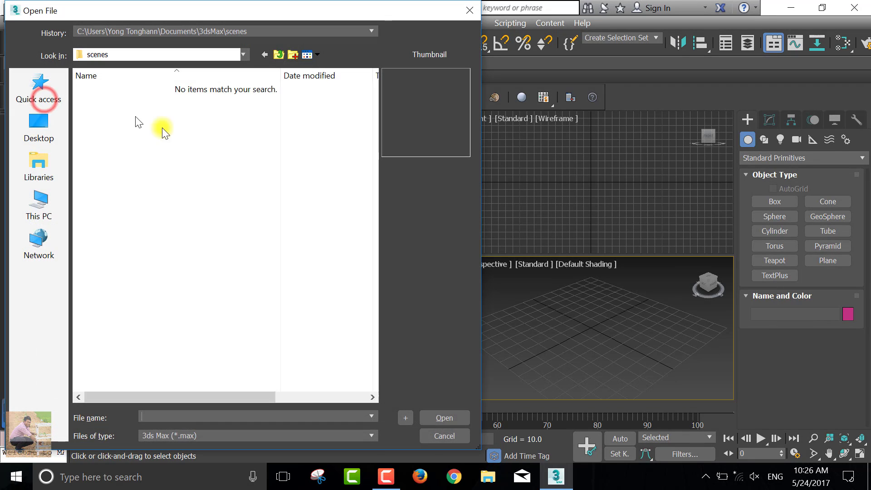
left_click(44, 212)
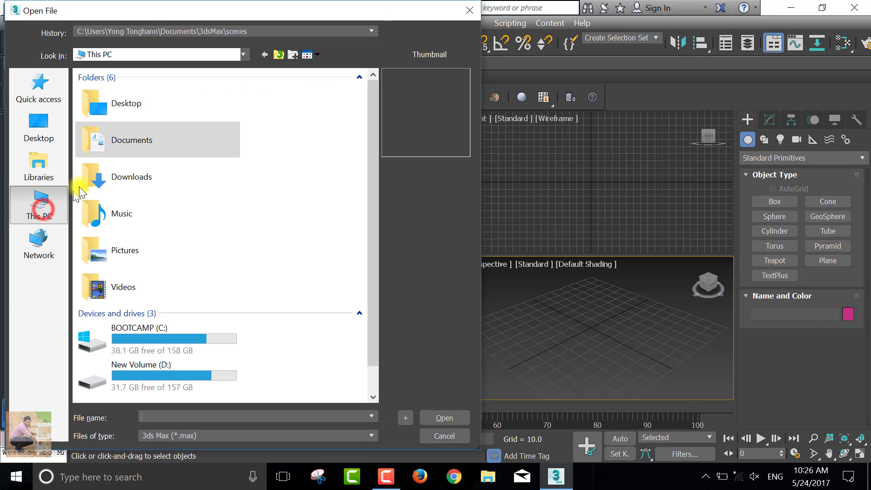
double_click(156, 371)
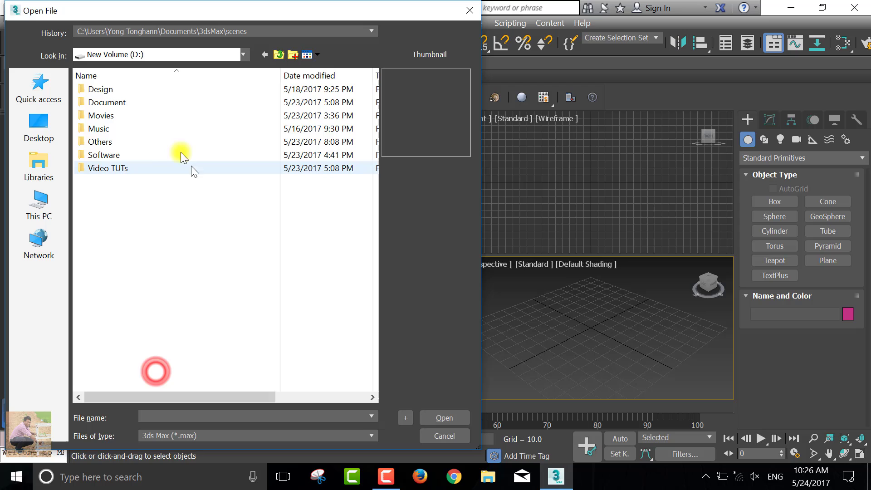
double_click(102, 90)
double_click(104, 91)
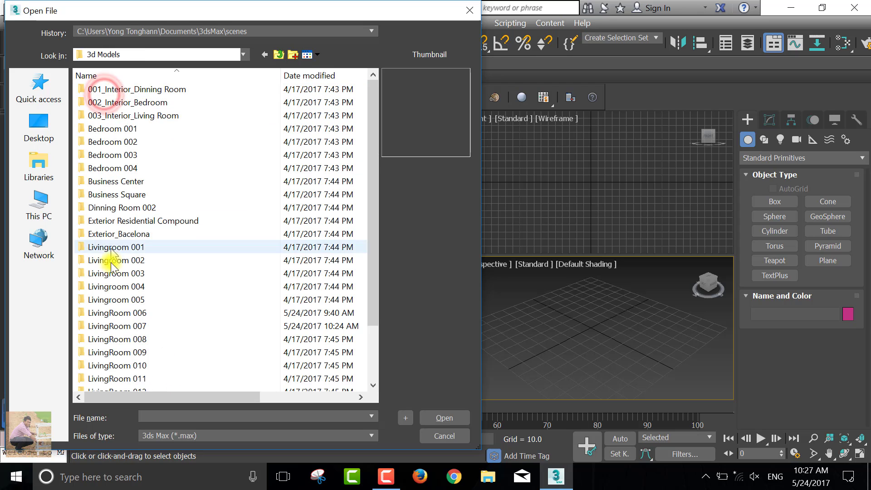
double_click(125, 339)
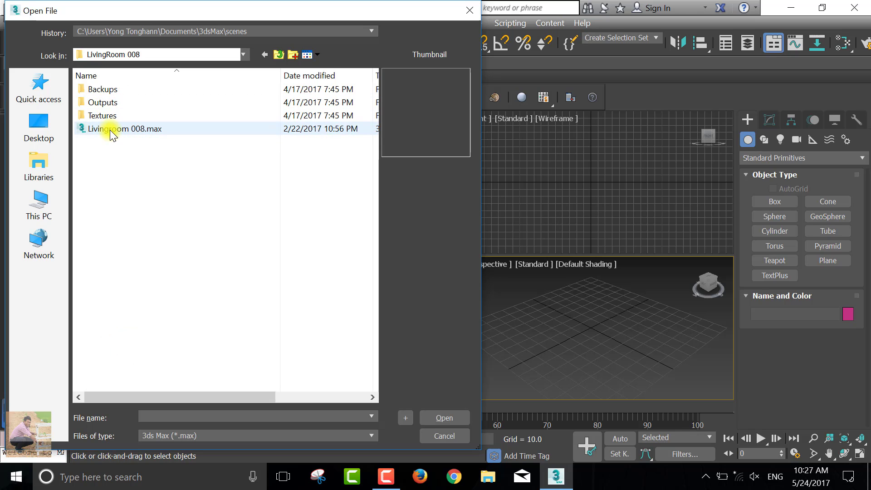
left_click(112, 129)
left_click(445, 424)
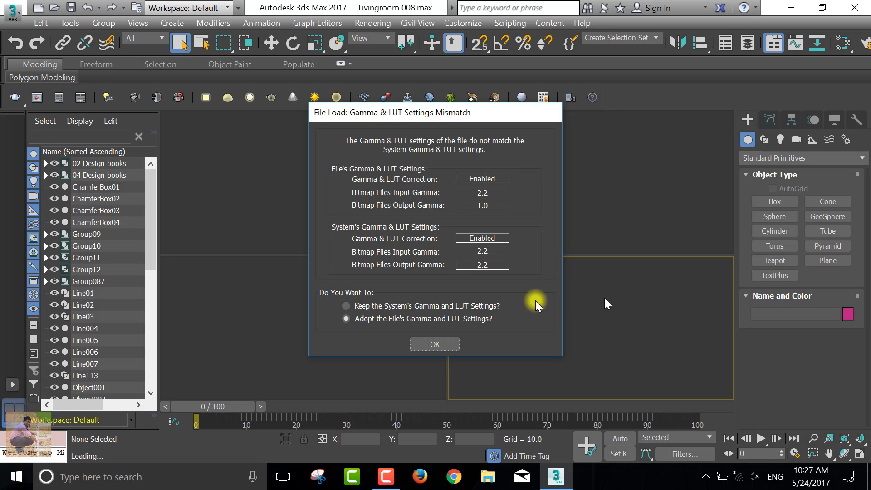
- Accept the file's Gamma & LUT settings and switch the camera viewport to Standard shading
left_click(455, 345)
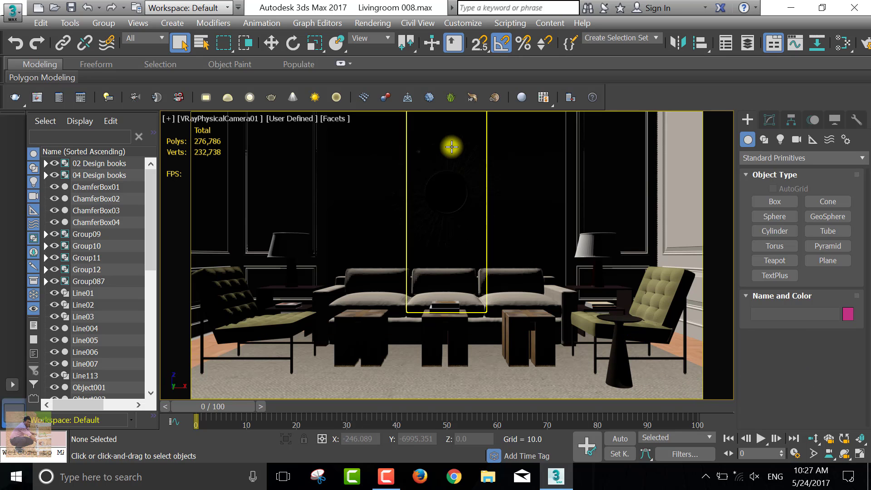
left_click(293, 119)
left_click(313, 145)
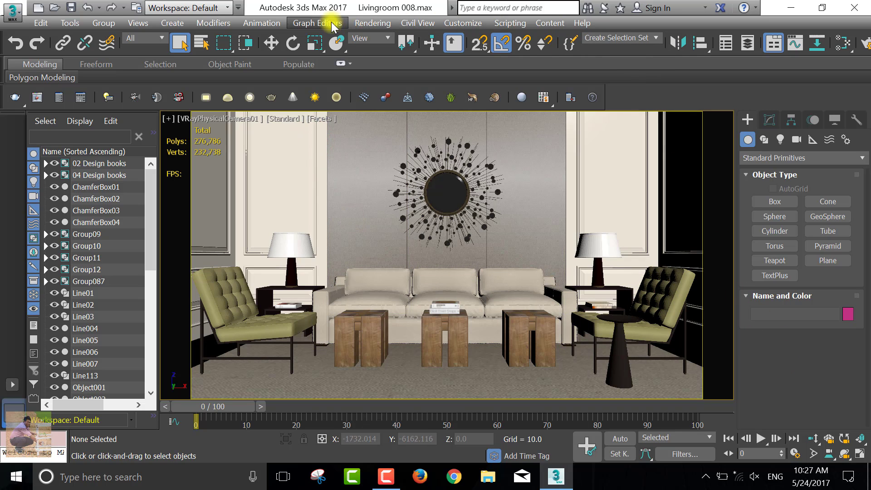
- Open V-Ray Render Setup and begin choosing the Render Output save file
left_click(352, 25)
left_click(376, 81)
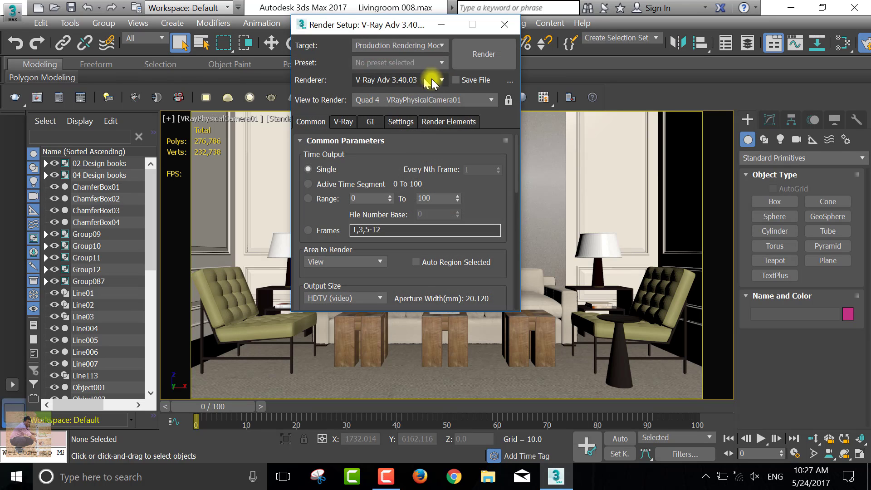
scroll(409, 254, "down", 2)
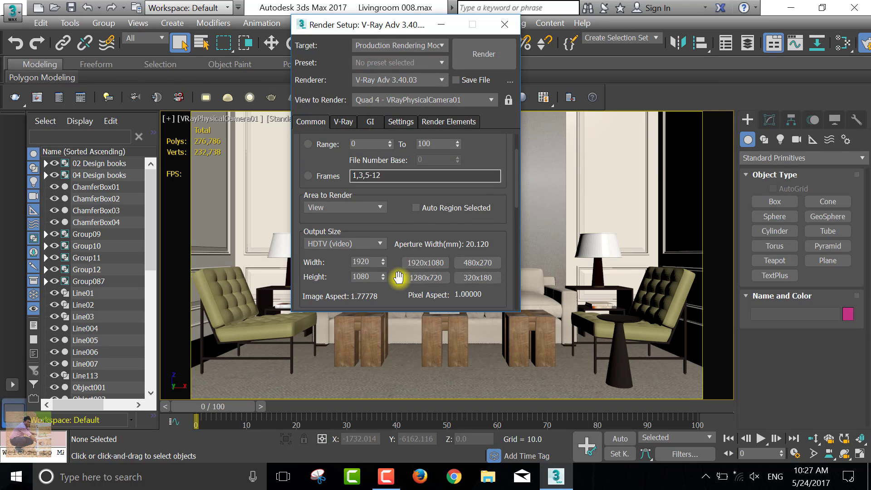
scroll(417, 241, "down", 2)
scroll(426, 238, "down", 1)
scroll(365, 223, "down", 1)
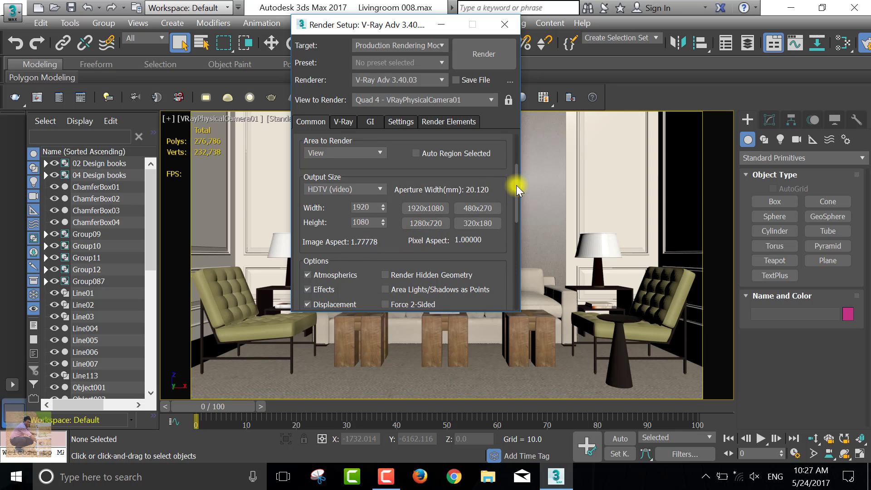
mouse_move(517, 184)
left_mouse_down()
mouse_move(516, 197)
mouse_move(506, 196)
mouse_move(517, 248)
left_mouse_up()
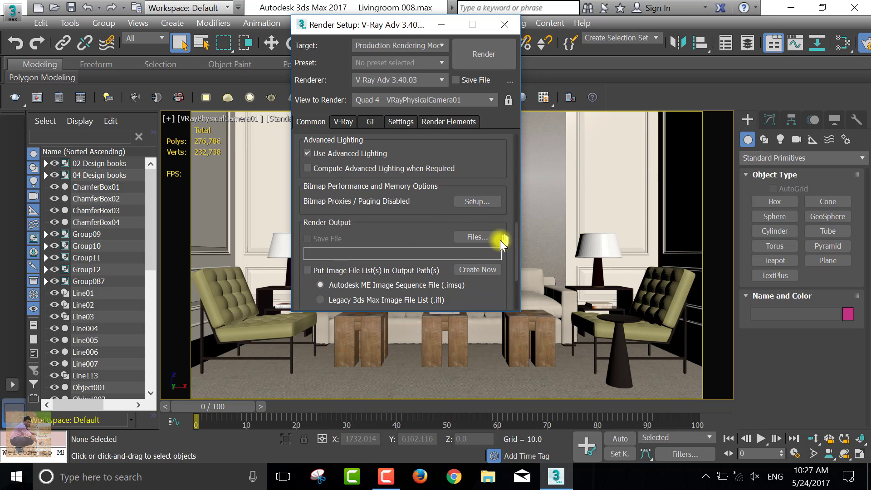
left_click(491, 237)
- Set the render output to save on the Desktop as LivingRoom 008.tif
left_click(341, 147)
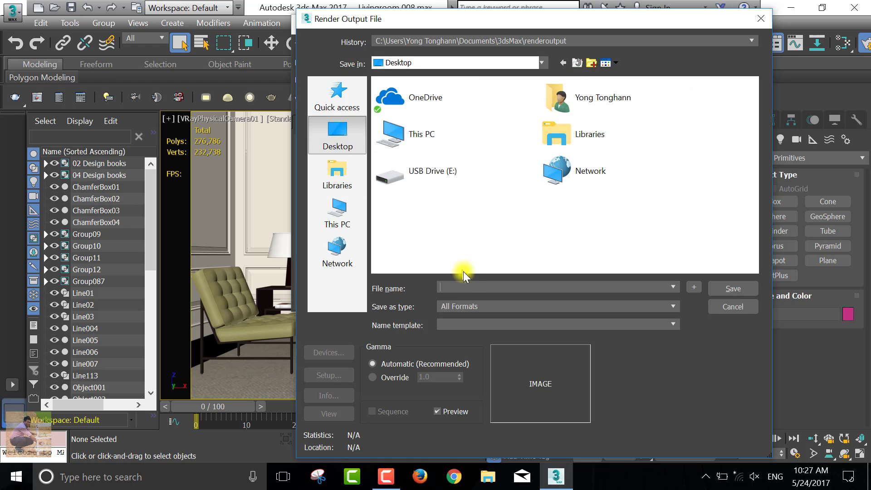
type("Li")
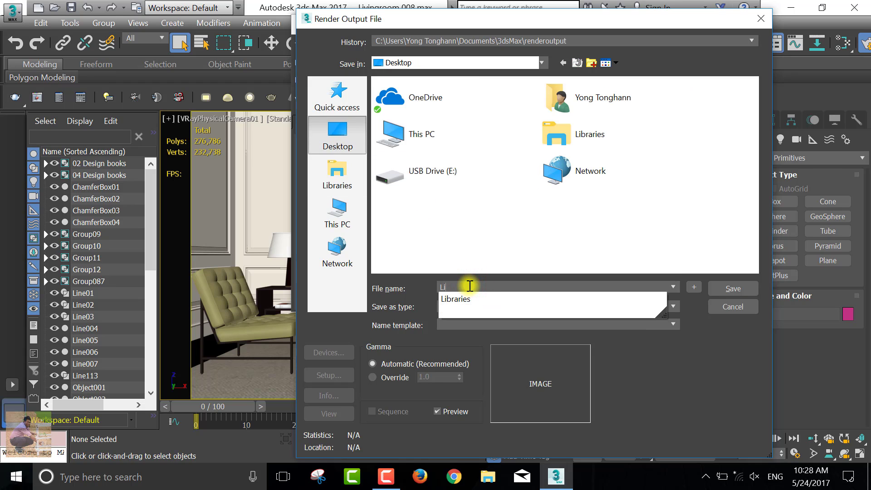
type("vingRoom 008")
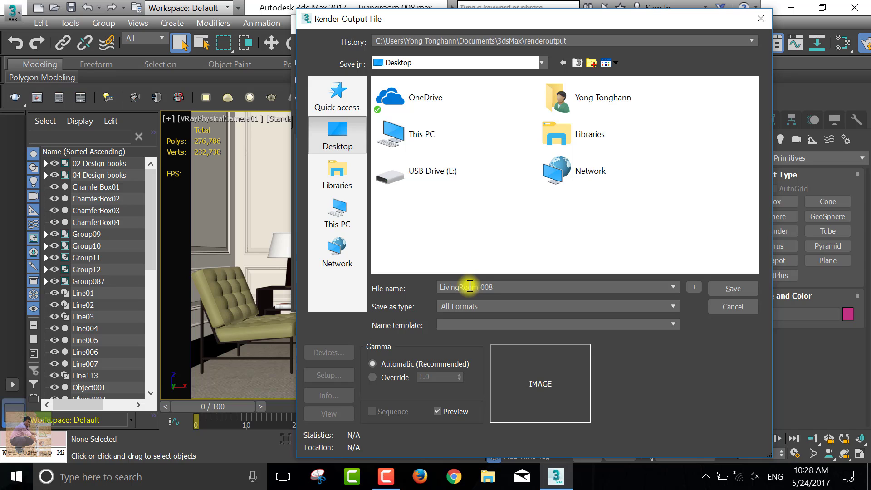
left_click(606, 307)
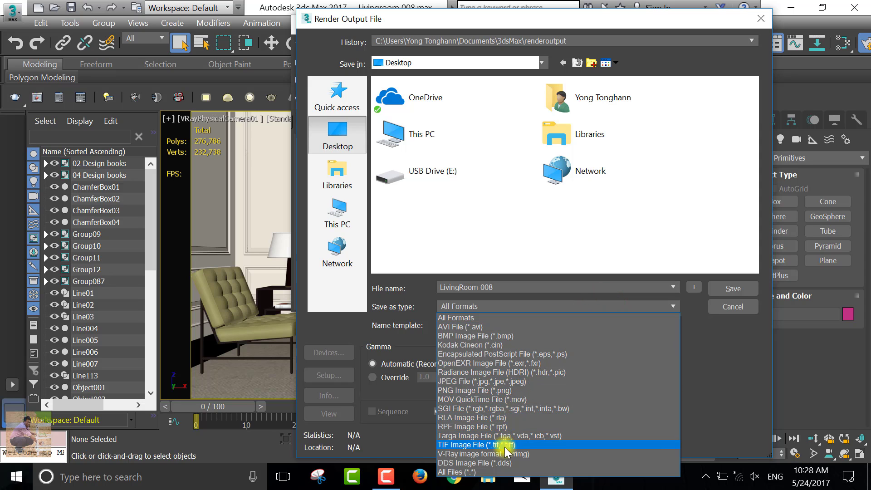
left_click(502, 447)
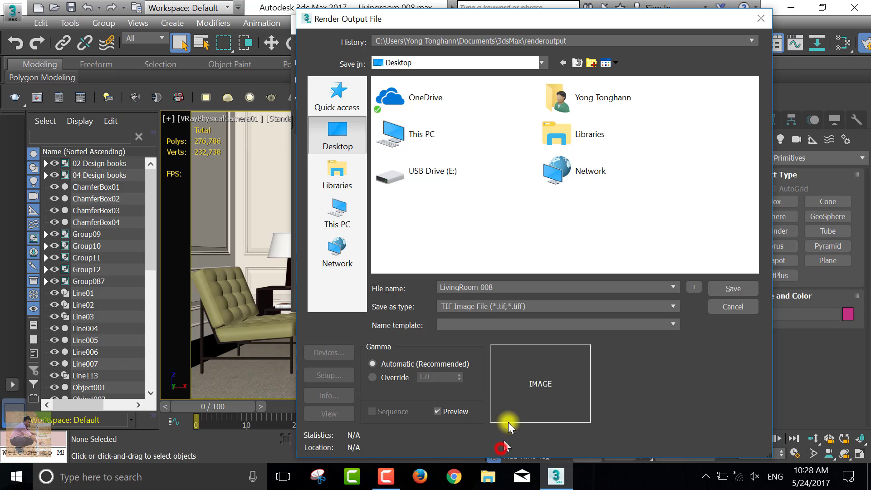
left_click(733, 288)
left_click(609, 267)
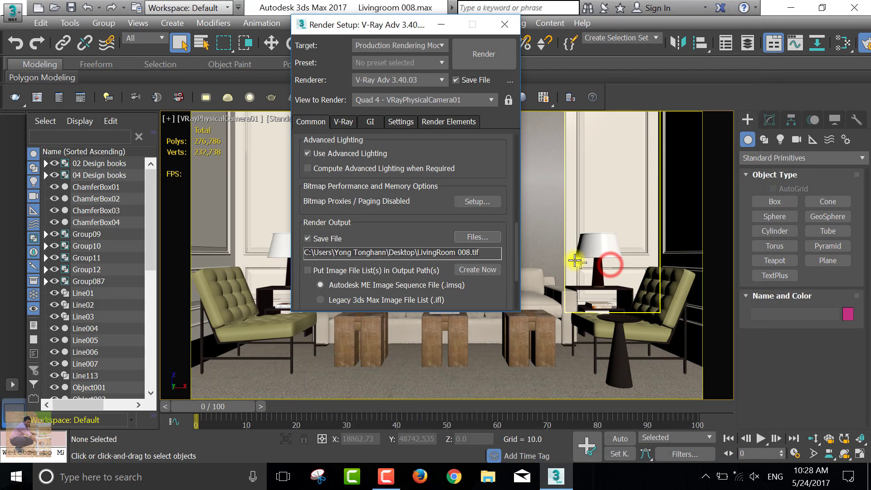
- Assign V-Ray RT 3.40.03 as the ActiveShade renderer
scroll(442, 209, "down", 1)
scroll(435, 227, "down", 2)
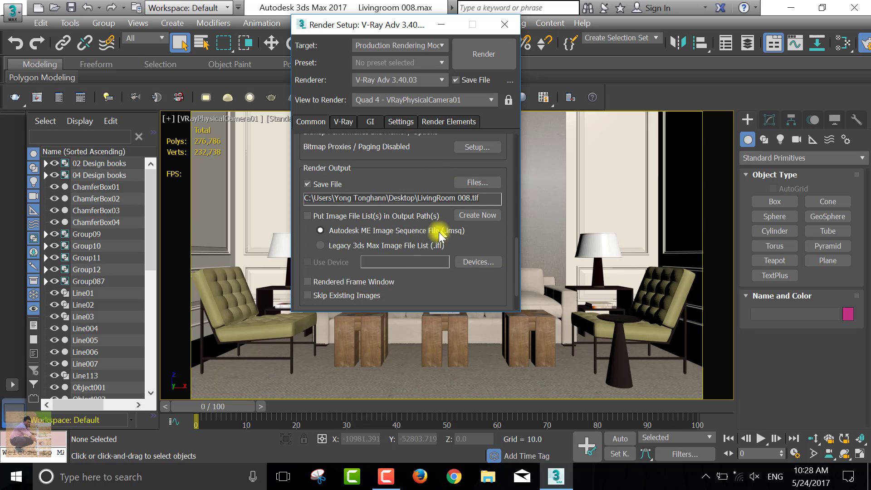
scroll(394, 285, "down", 1)
scroll(394, 285, "down", 1)
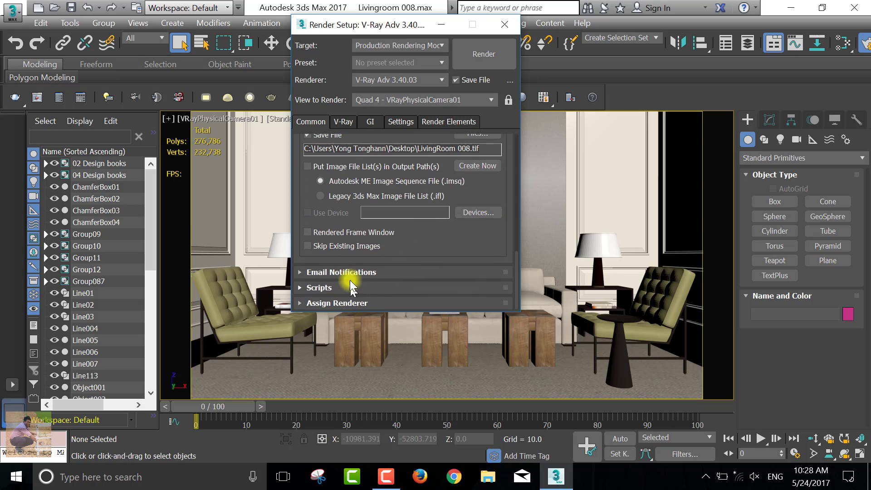
left_click(344, 303)
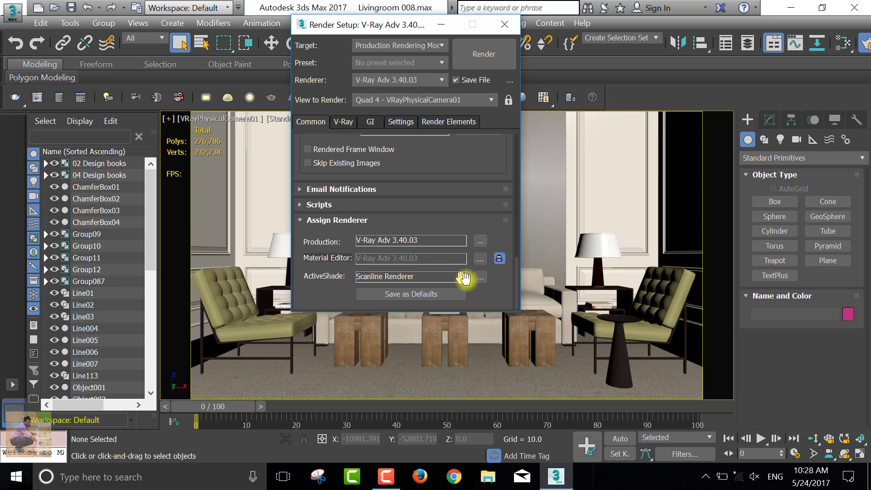
left_click(488, 281)
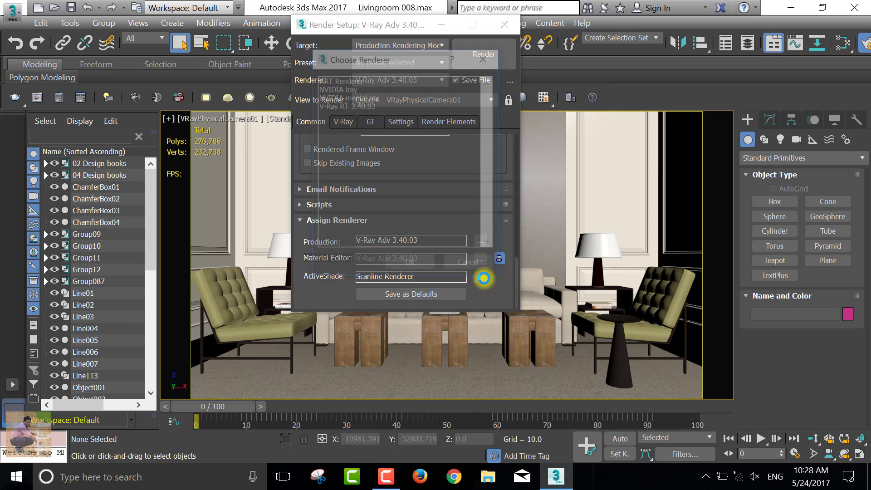
left_click(362, 105)
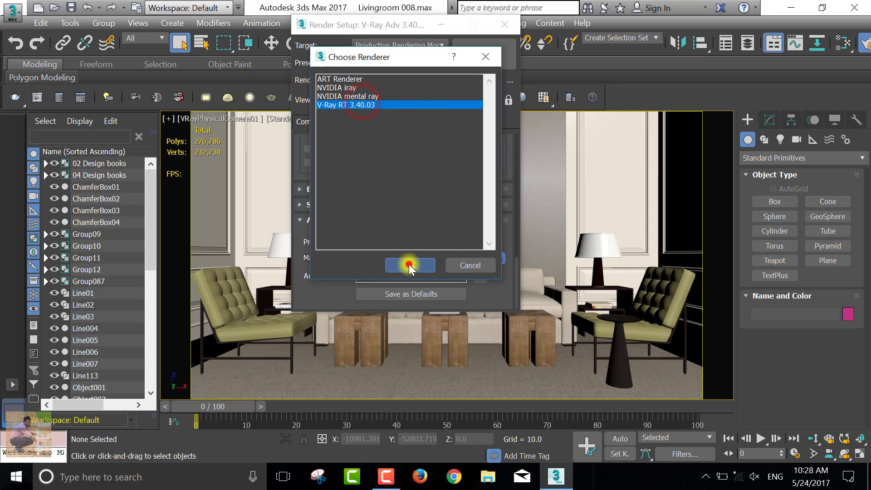
left_click(411, 266)
left_click(342, 121)
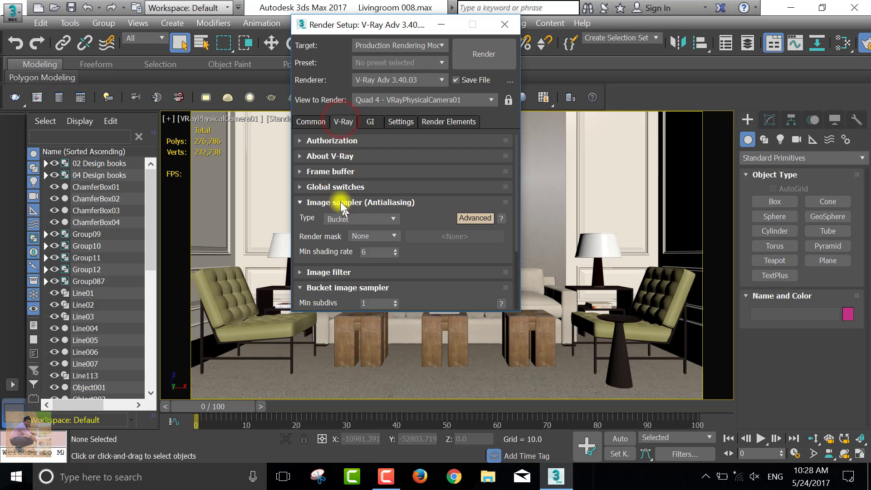
- Review the V-Ray frame buffer, global switches, image filter, image sampler and Global DMC rollouts
left_click(334, 171)
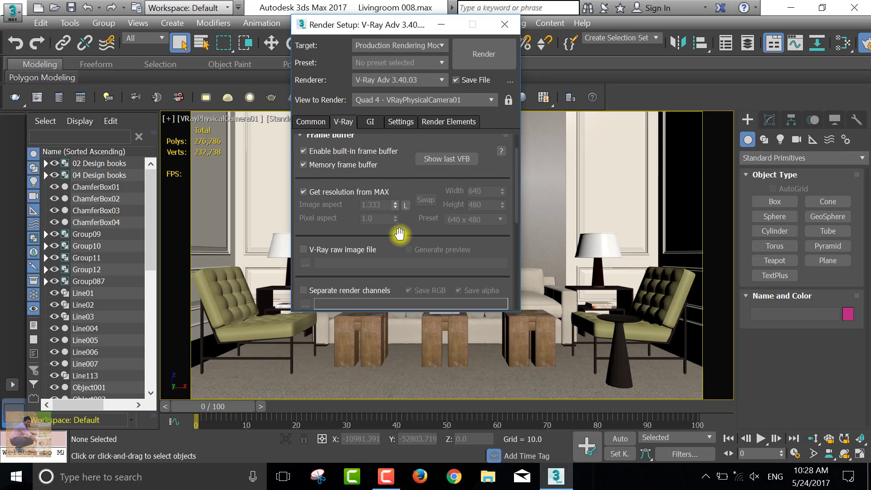
scroll(398, 231, "down", 3)
scroll(394, 254, "down", 2)
left_click(361, 257)
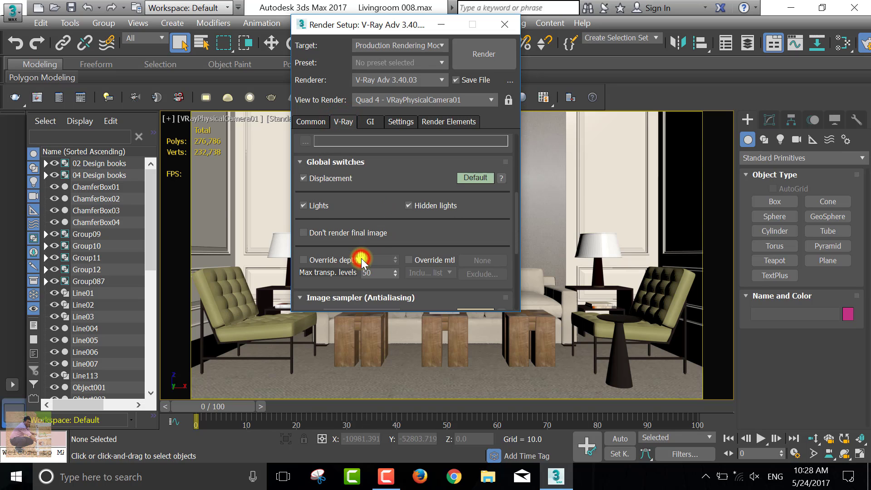
scroll(359, 271, "down", 1)
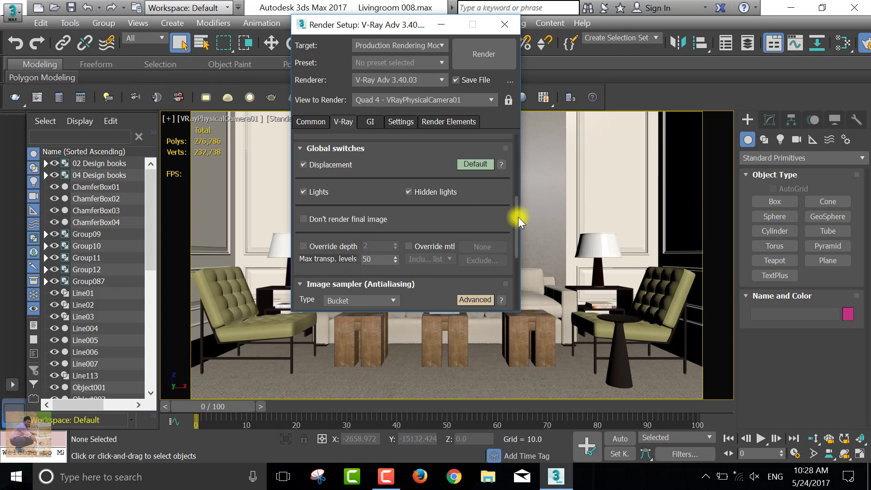
left_click_drag(518, 220, 515, 249)
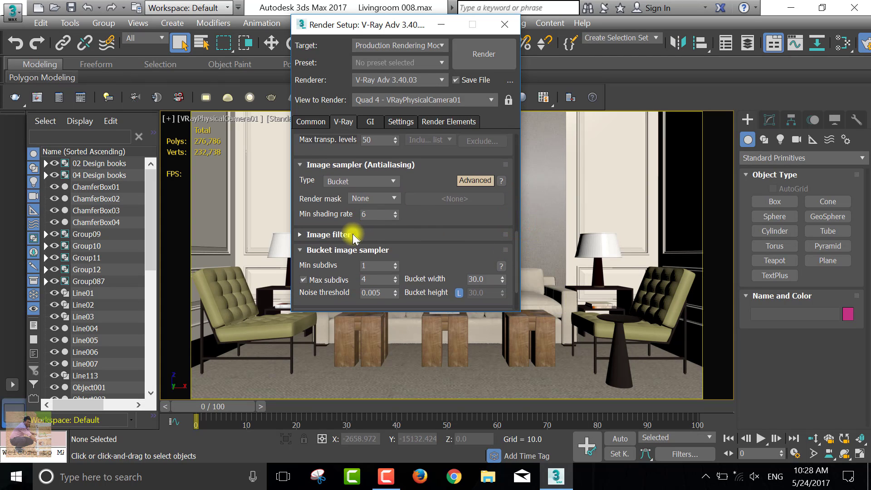
left_click(356, 234)
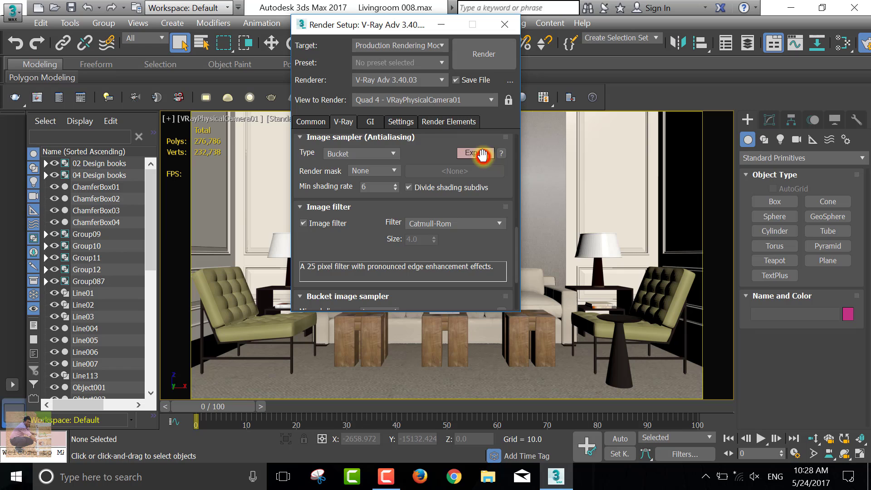
left_click(482, 153)
left_click(475, 153)
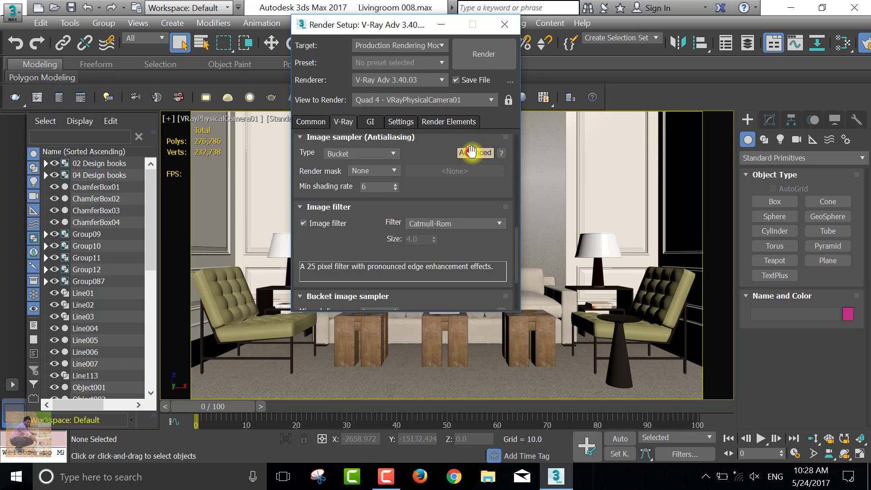
left_click_drag(517, 244, 519, 287)
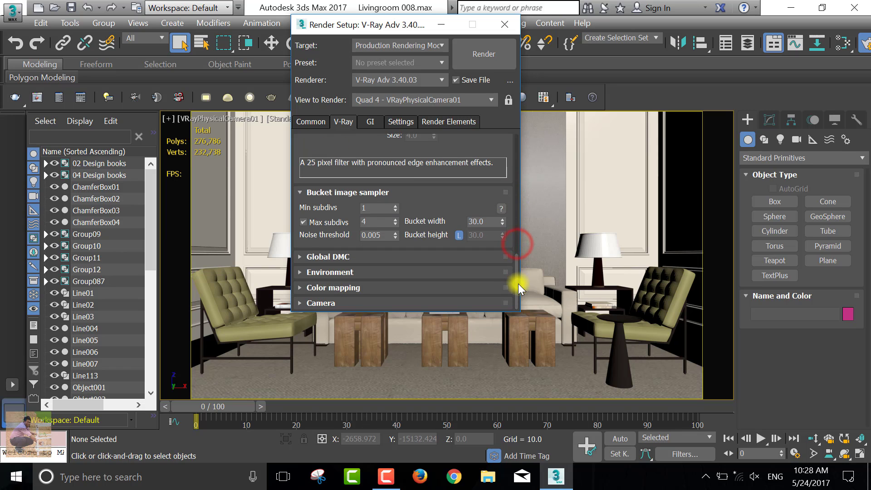
left_click(340, 257)
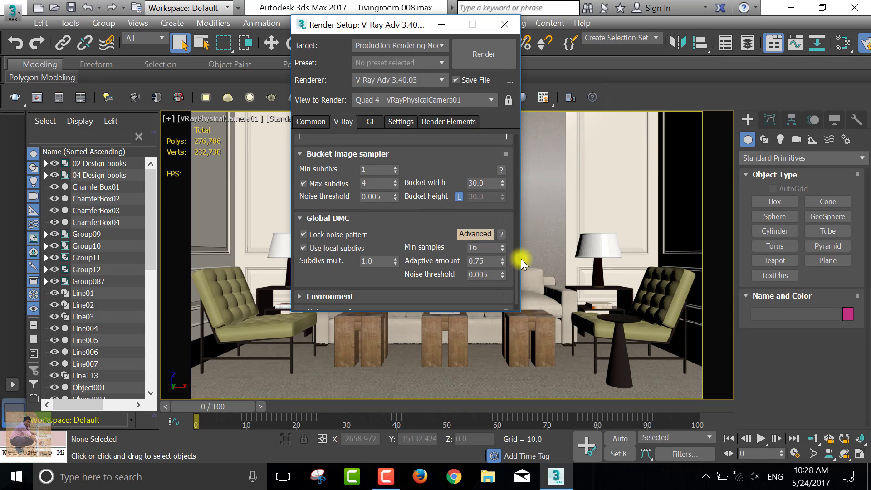
left_click_drag(517, 265, 516, 290)
- Enable the Reflection/refraction environment override alongside the GI environment
left_click(357, 271)
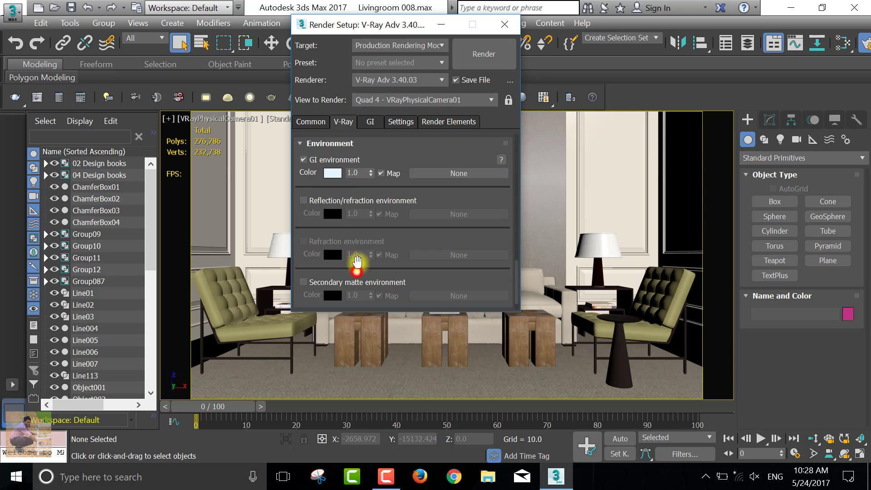
left_click(319, 162)
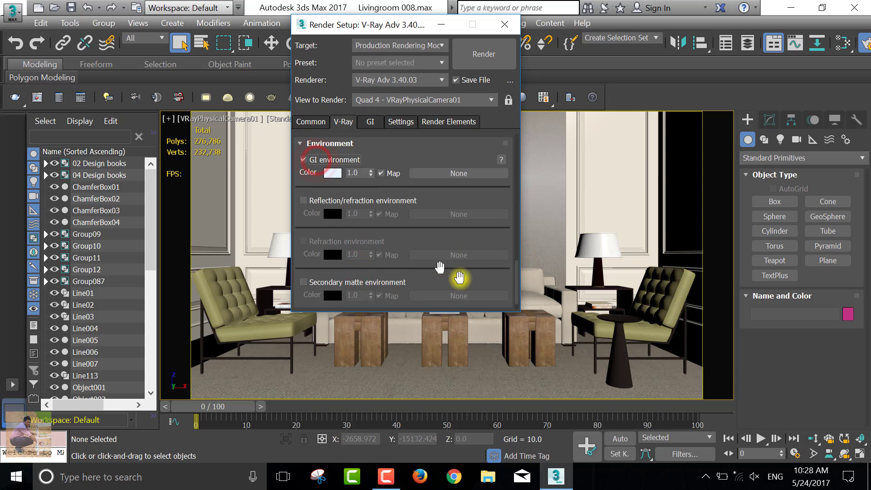
left_click(516, 287)
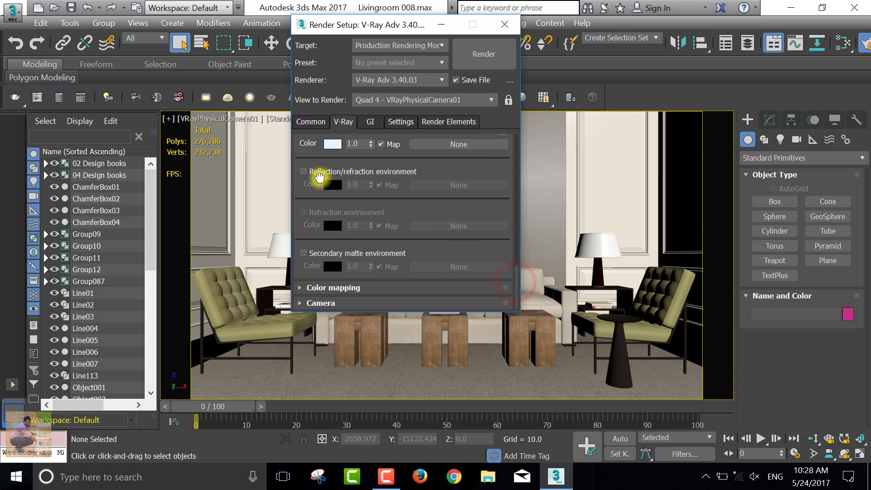
left_click(316, 177)
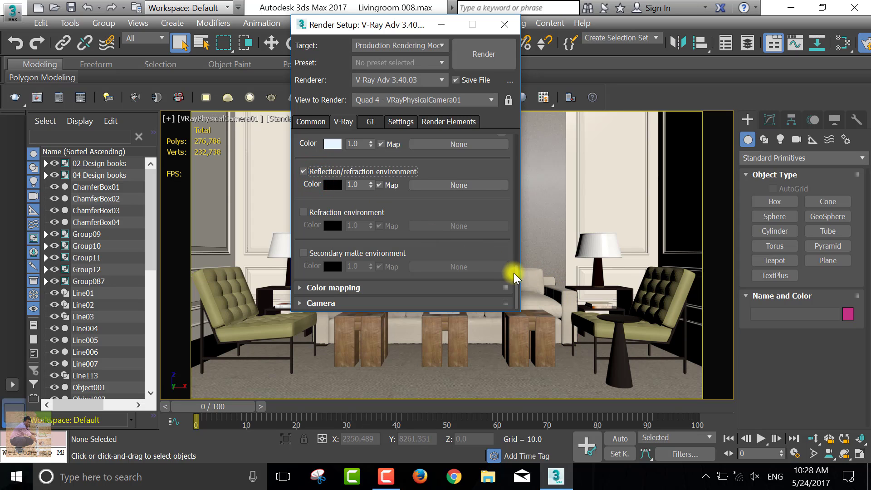
scroll(509, 194, "up", 5)
scroll(509, 191, "up", 5)
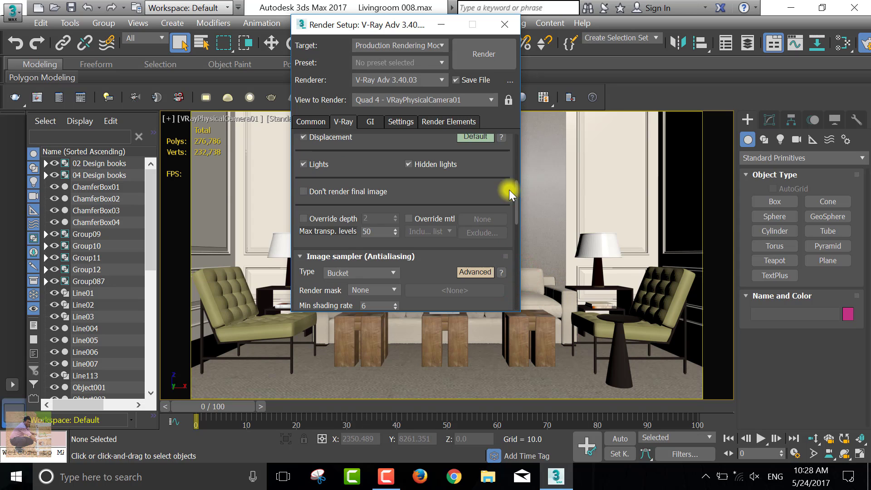
left_click(367, 126)
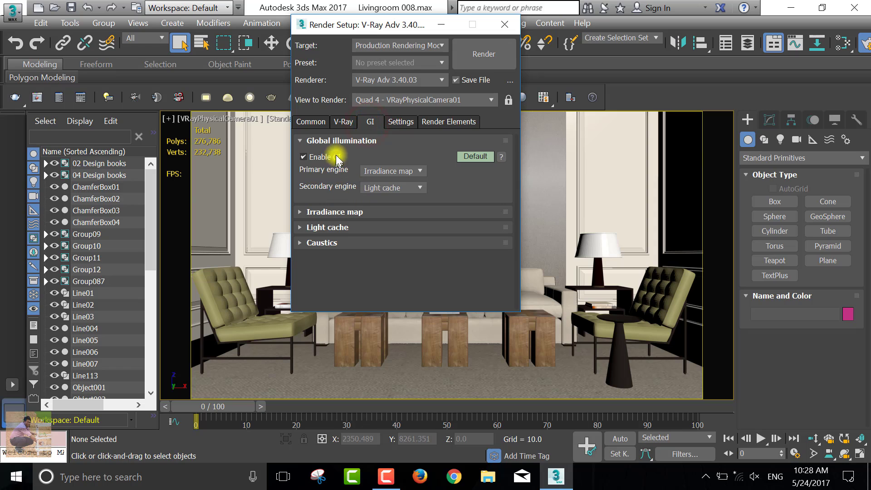
- Set the irradiance map preset to Medium and check the light cache Subdivs
left_click(347, 211)
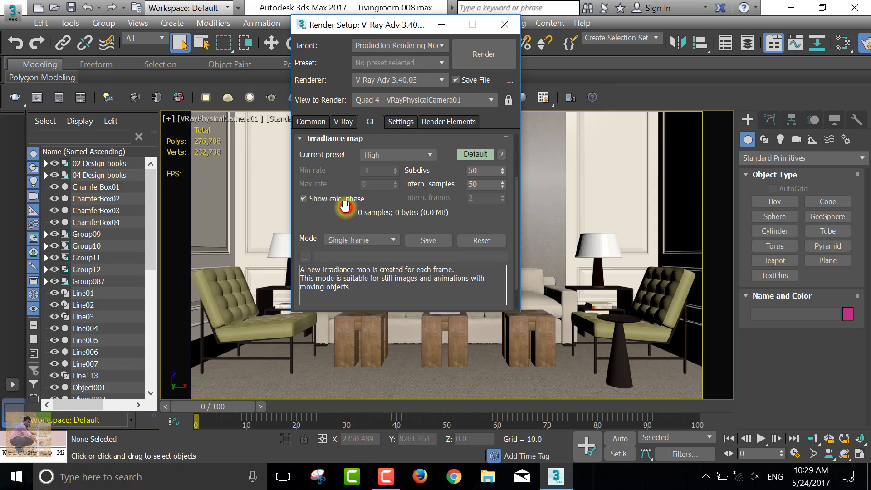
left_click(375, 159)
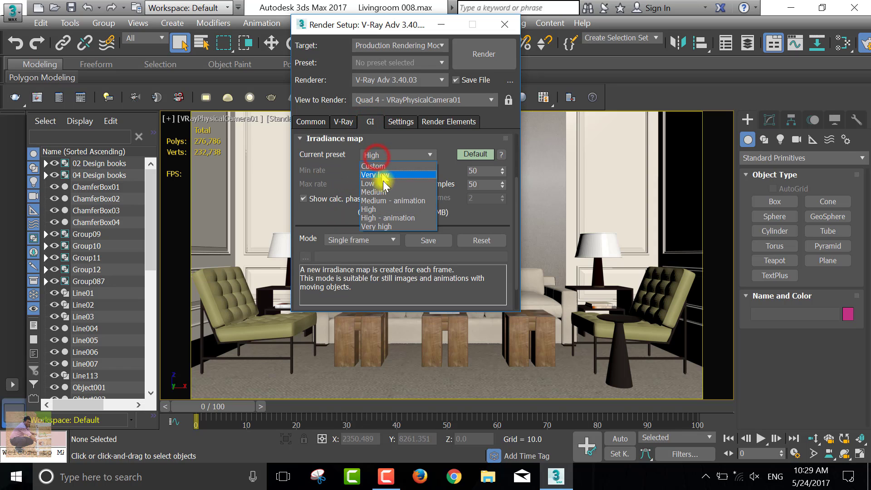
left_click(373, 192)
left_click_drag(518, 189, 519, 220)
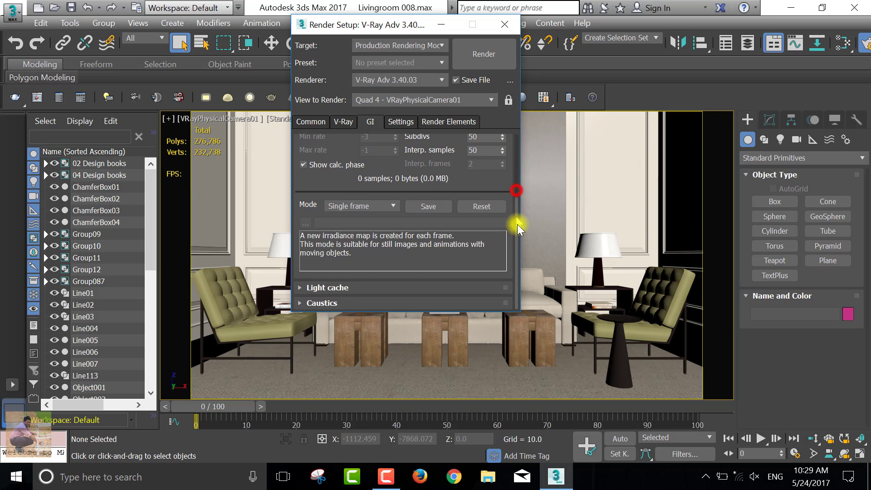
left_click(353, 285)
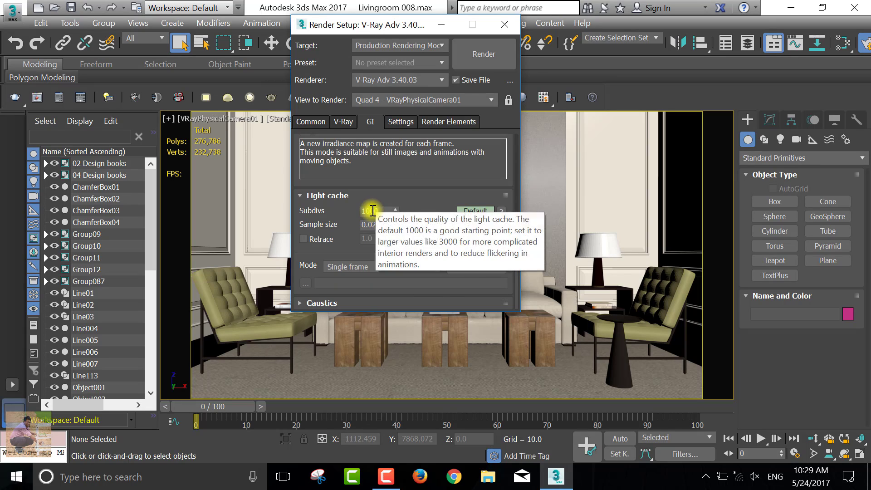
double_click(374, 211)
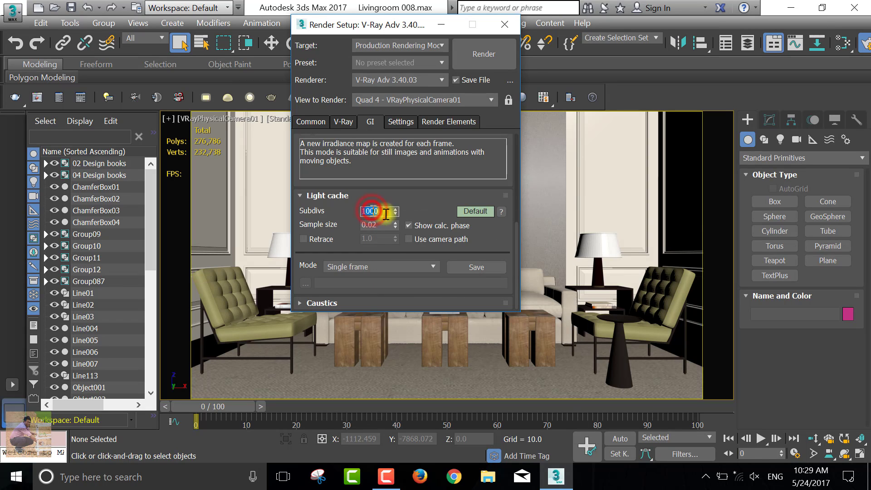
left_click(400, 122)
left_click(435, 122)
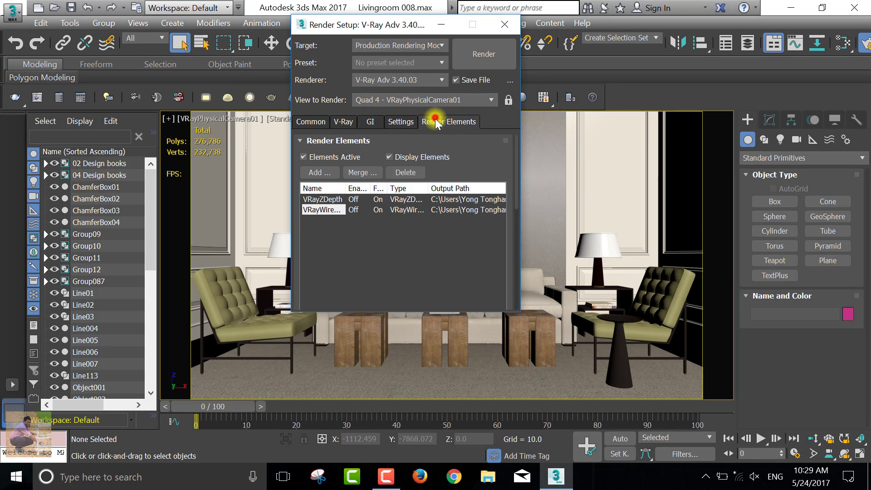
- Render the living room camera view and show the maximized frame buffer at 100%
left_click(474, 58)
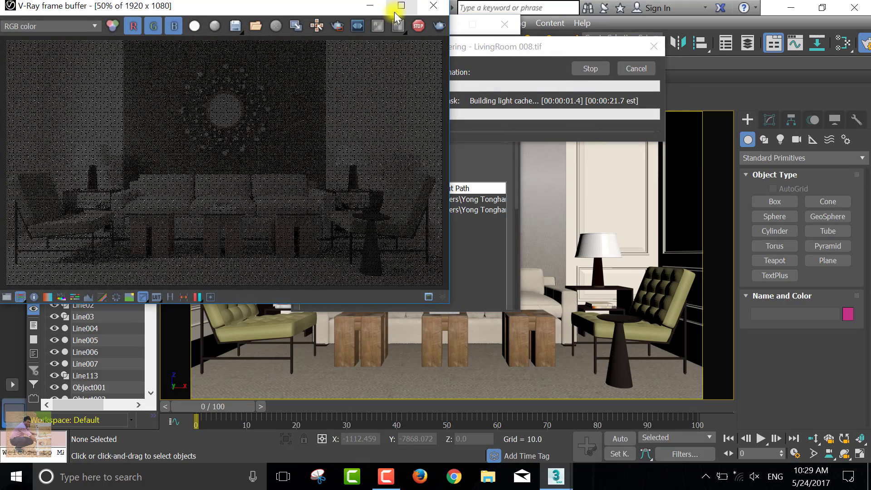
left_click(396, 8)
double_click(429, 226)
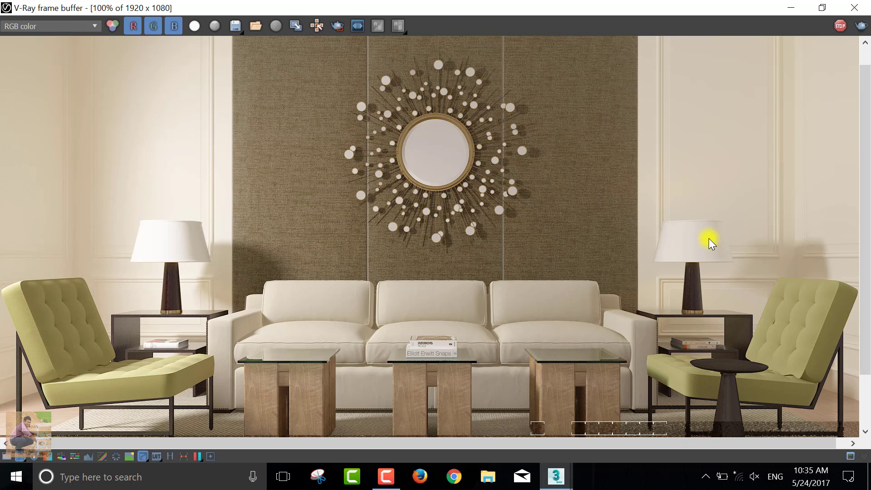
- Zoom and pan the frame buffer to inspect the finished 1920x1080 render
scroll(707, 238, "down", 1)
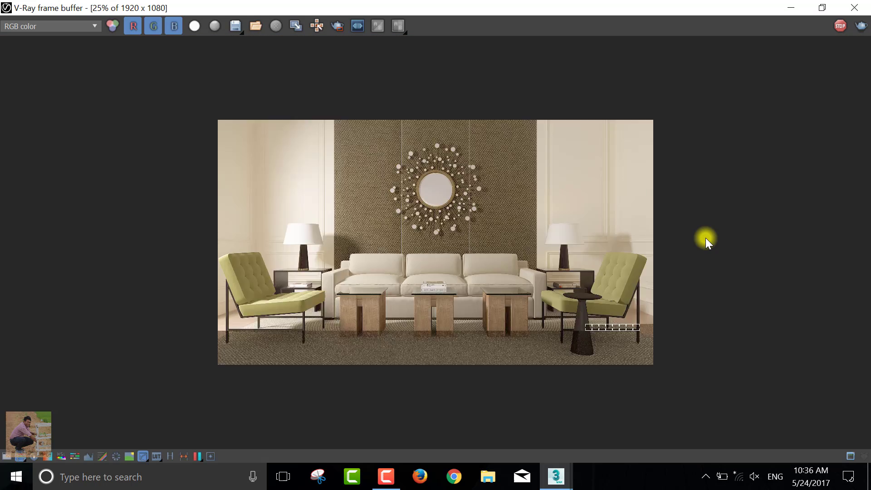
scroll(705, 237, "down", 1)
scroll(704, 237, "up", 1)
scroll(703, 237, "up", 1)
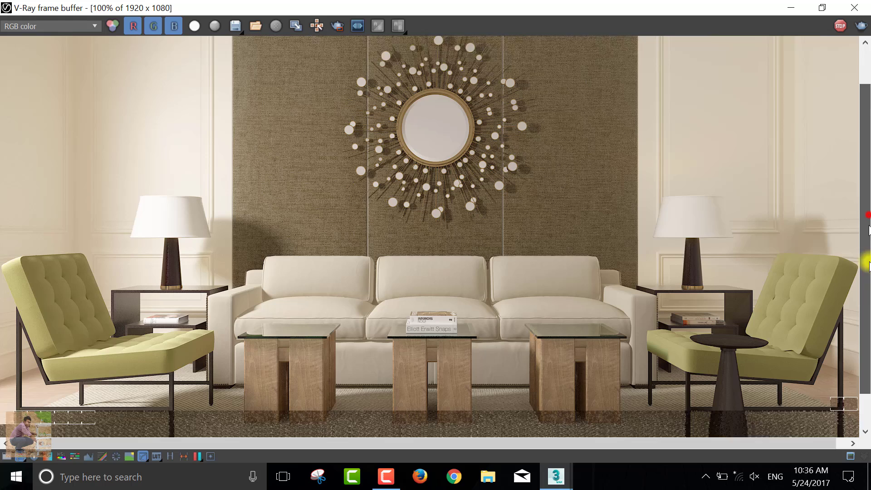
left_click_drag(864, 213, 865, 256)
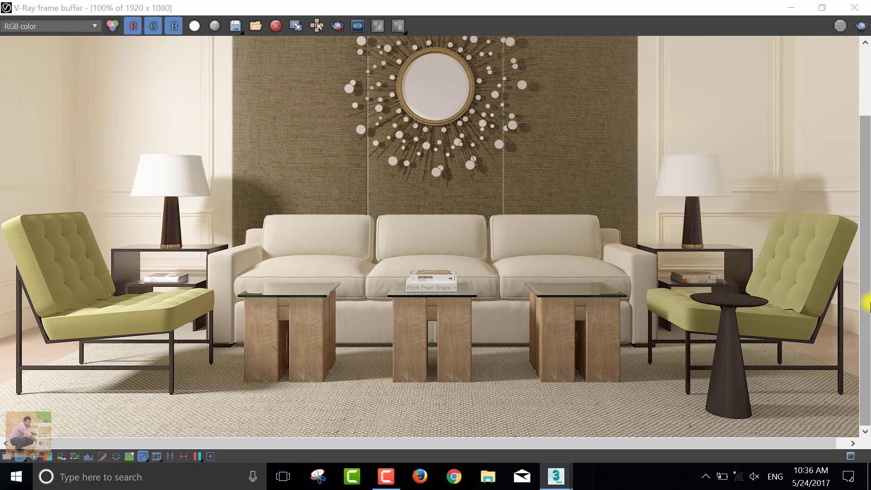
- Minimize the V-Ray window and 3ds Max, then refresh the desktop to show the saved render
left_click(799, 6)
left_click(797, 8)
right_click(436, 117)
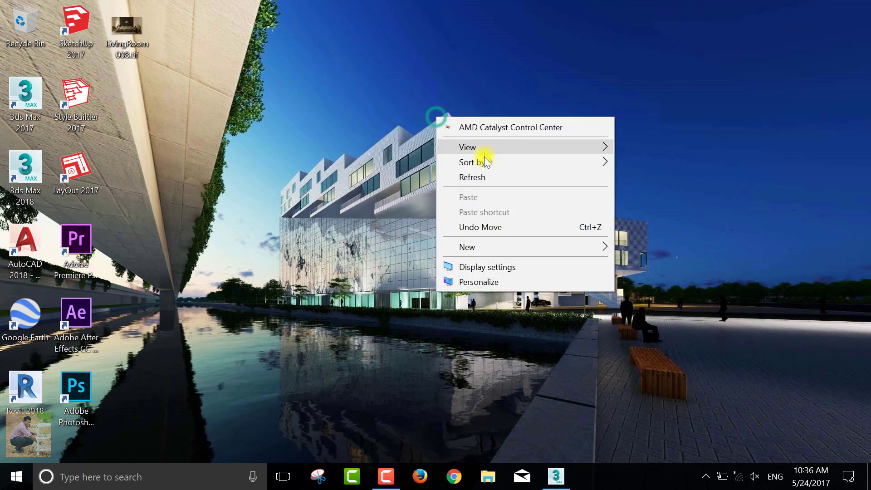
left_click(474, 177)
- Preview LivingRoom 008.tif in Windows Photo Viewer, close it, and launch Photoshop CC 2017
double_click(125, 34)
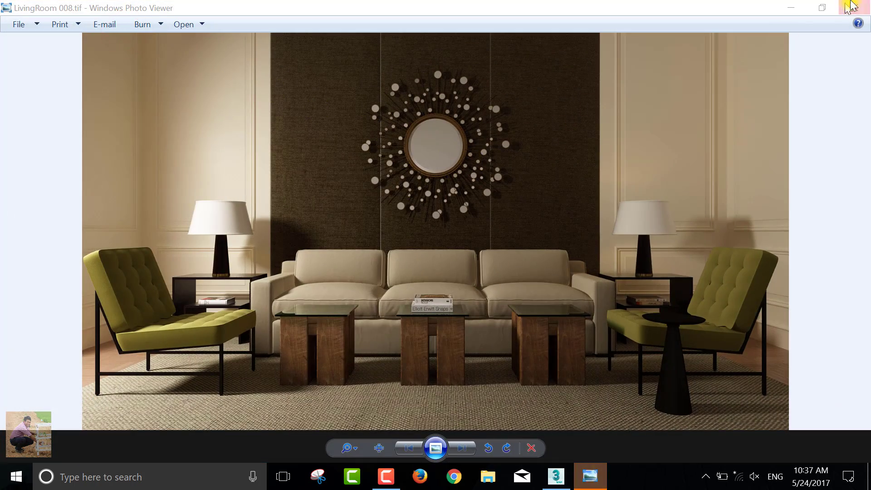
left_click(851, 7)
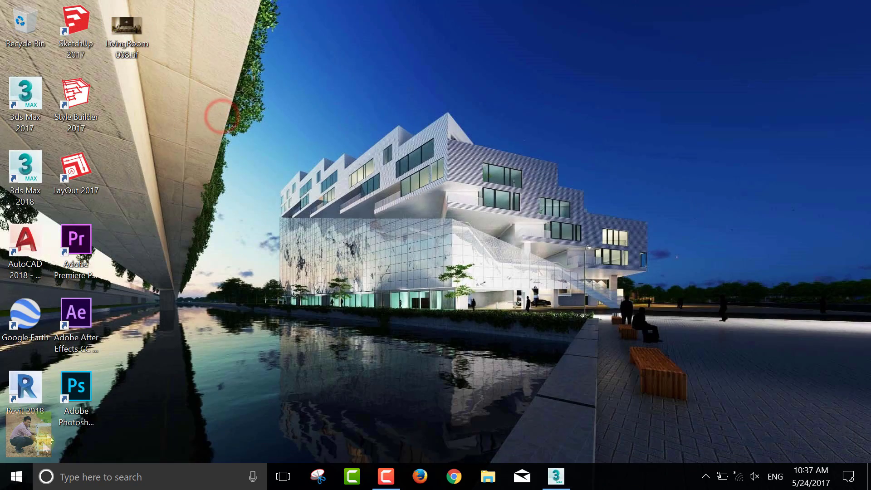
left_click(80, 393)
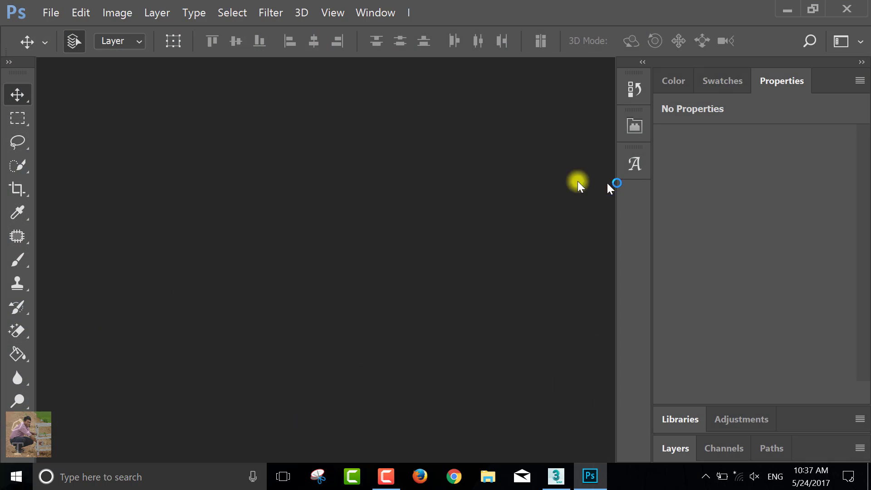
- Open LivingRoom 008.tif from the Desktop with Open As, using the Camera Raw format
left_click(50, 13)
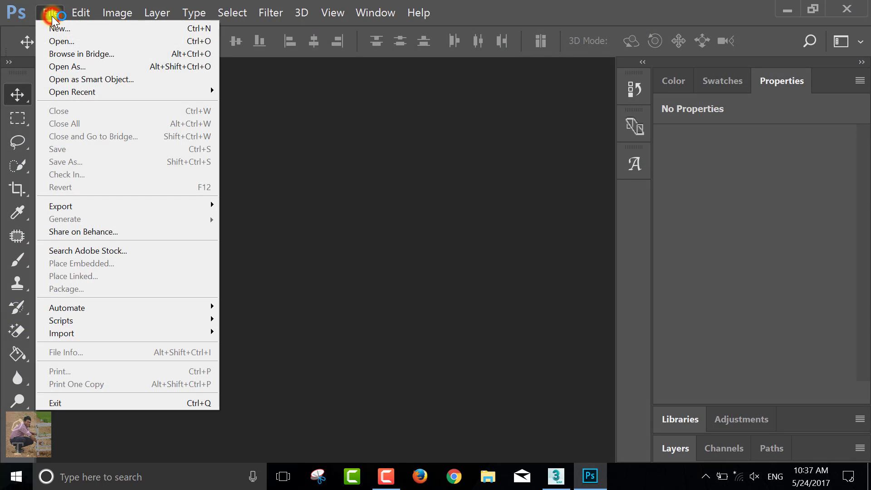
left_click(74, 73)
left_click(49, 13)
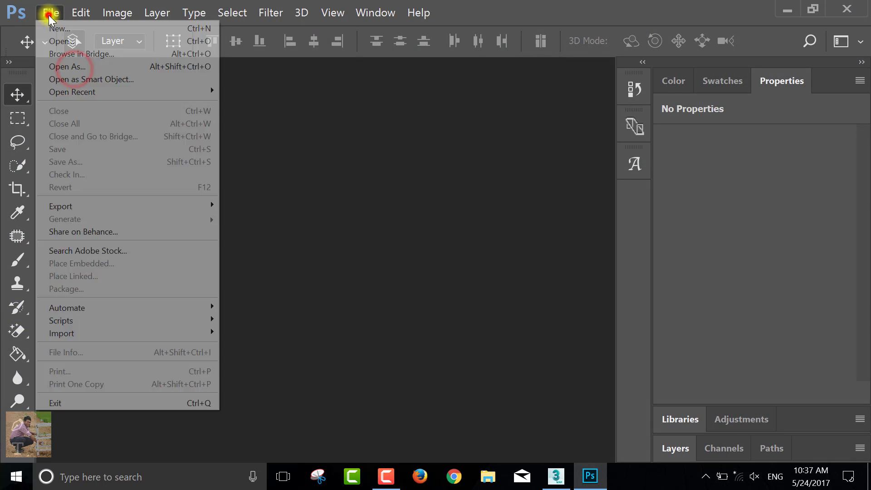
left_click(67, 66)
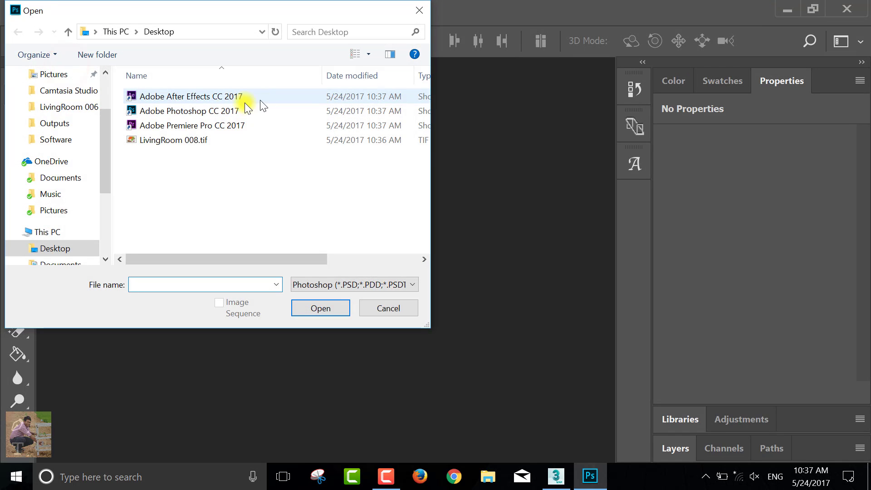
left_click(158, 141)
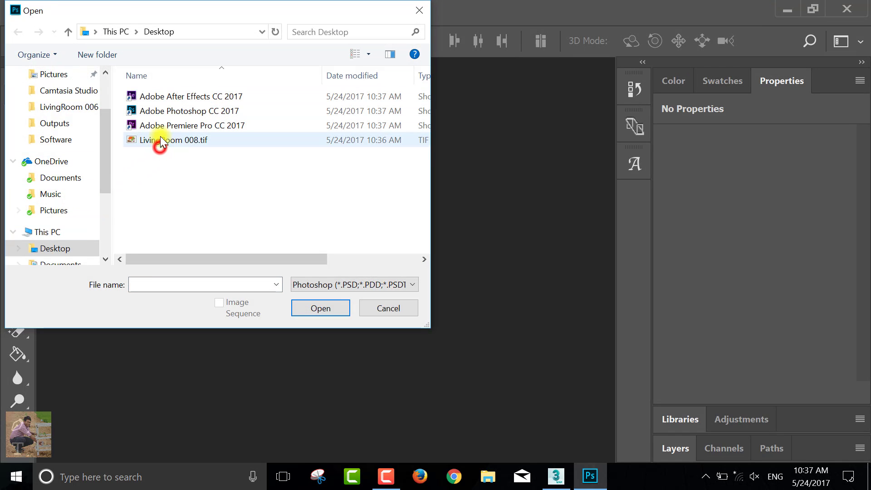
left_click(319, 290)
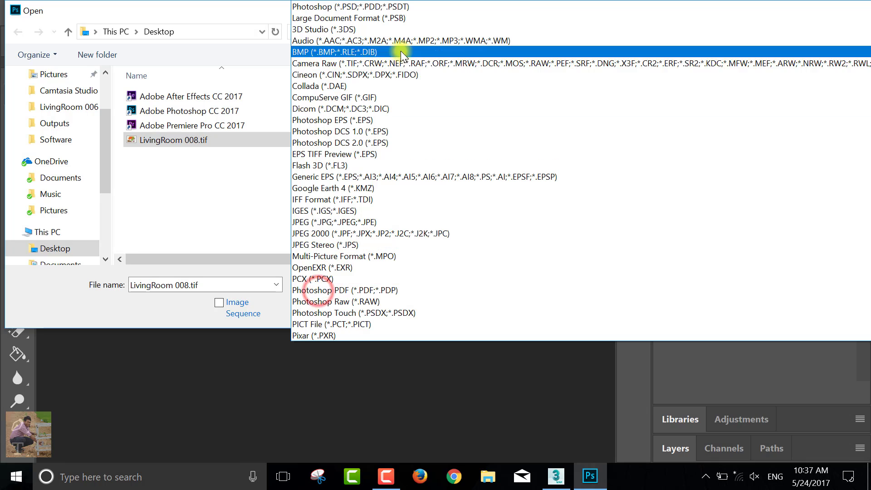
left_click(395, 69)
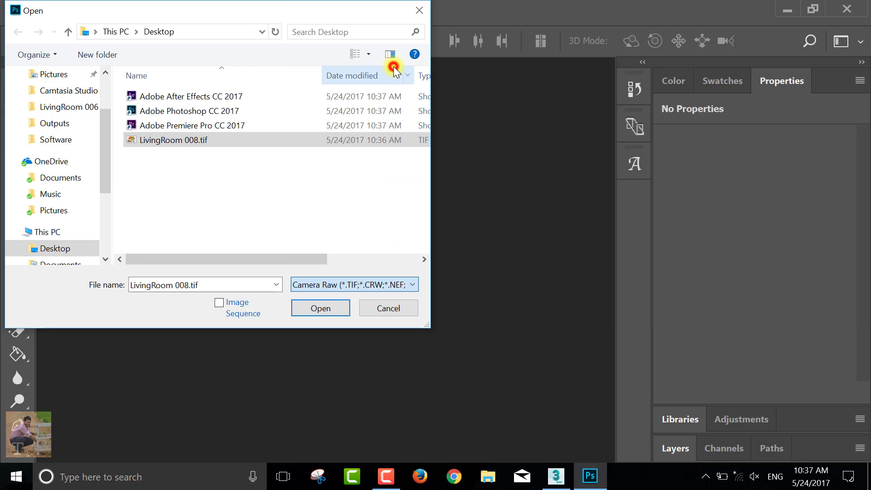
left_click(321, 306)
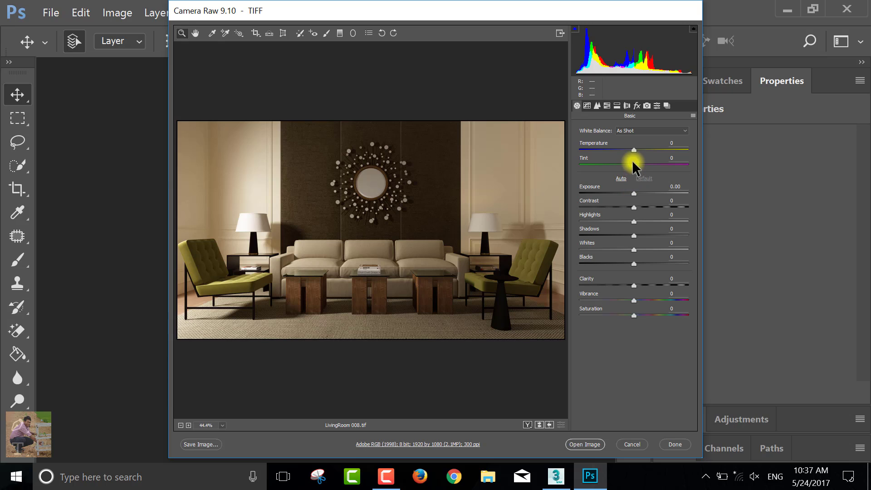
- In Camera Raw Basic, set Temperature -11, Exposure +1.90, Contrast -22, Clarity +16, Vibrance +37, Saturation -26
mouse_move(633, 149)
left_mouse_down()
mouse_move(627, 164)
mouse_move(639, 165)
mouse_move(655, 193)
left_mouse_up()
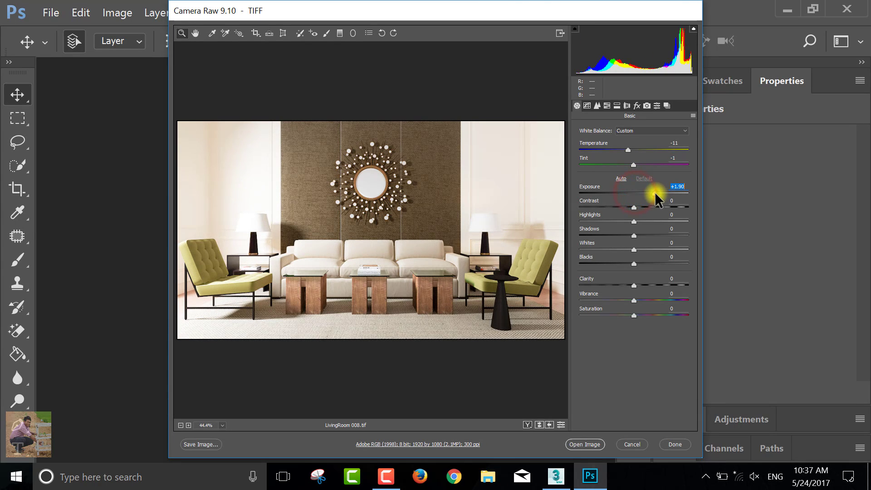
mouse_move(638, 208)
left_mouse_down()
mouse_move(691, 208)
mouse_move(608, 208)
mouse_move(633, 207)
mouse_move(625, 223)
mouse_move(576, 238)
mouse_move(680, 246)
mouse_move(639, 249)
mouse_move(649, 258)
mouse_move(581, 256)
mouse_move(705, 267)
mouse_move(577, 268)
mouse_move(622, 266)
mouse_move(602, 268)
mouse_move(611, 269)
left_mouse_up()
key("ctrl+z")
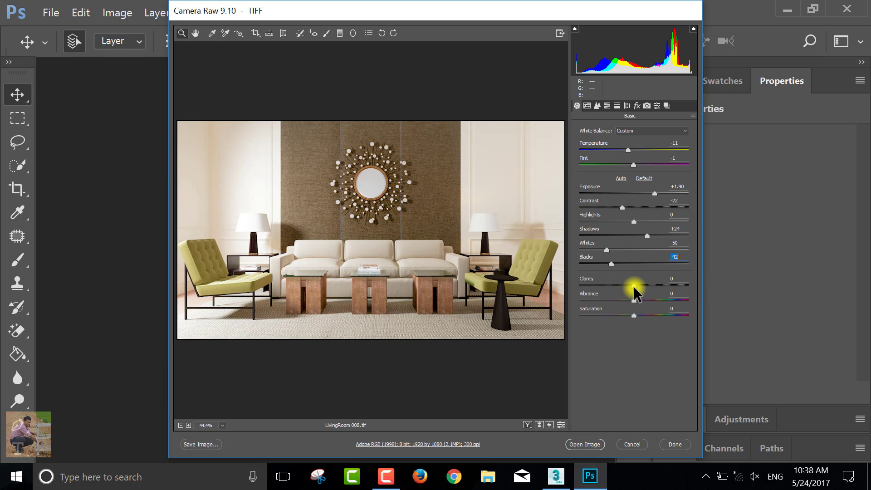
mouse_move(633, 285)
left_mouse_down()
mouse_move(666, 287)
mouse_move(643, 292)
mouse_move(641, 302)
mouse_move(668, 303)
mouse_move(646, 303)
mouse_move(667, 317)
mouse_move(620, 317)
left_mouse_up()
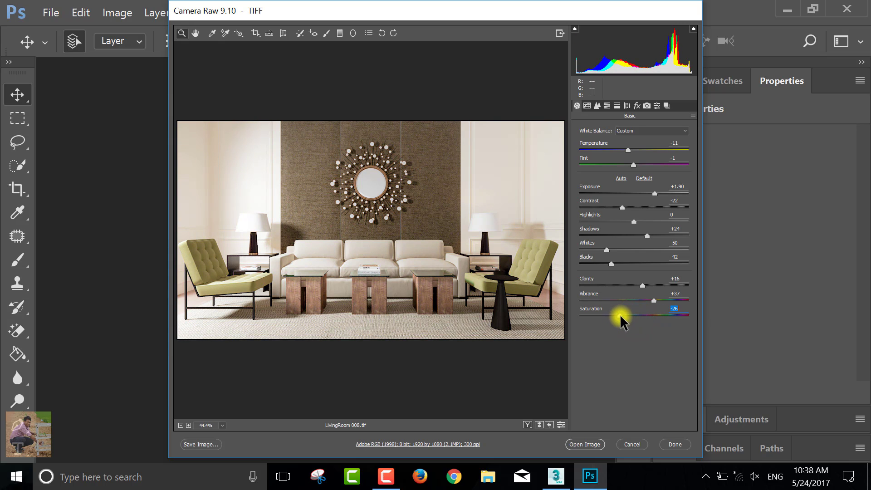
- Shift HSL hues (Reds +32, Oranges -58, Yellows +31, Aquas +51) and open the image in Photoshop
left_click(607, 106)
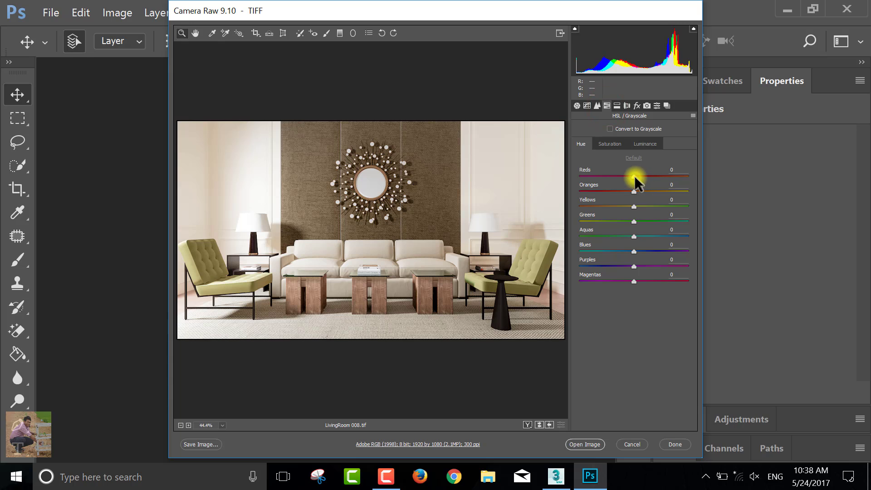
mouse_move(635, 176)
left_mouse_down()
mouse_move(646, 184)
mouse_move(651, 176)
mouse_move(654, 191)
mouse_move(602, 191)
left_mouse_up()
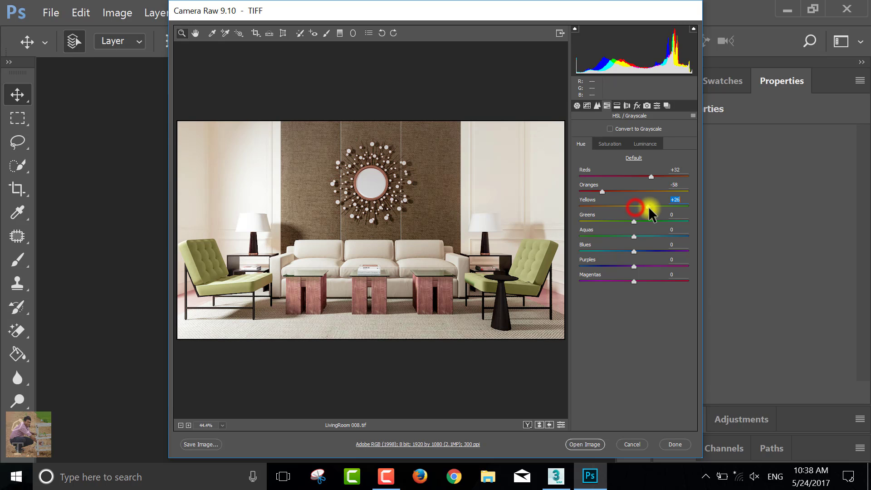
mouse_move(663, 208)
left_mouse_down()
mouse_move(641, 226)
mouse_move(666, 239)
left_mouse_up()
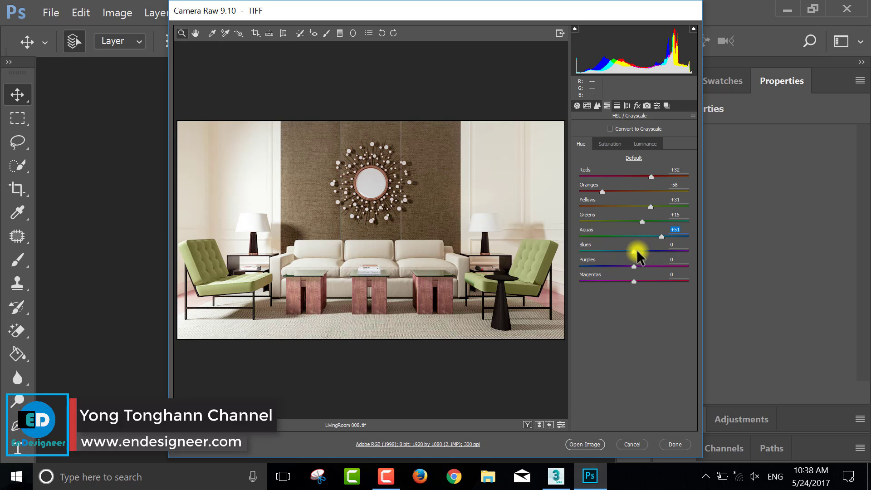
left_click_drag(634, 252, 647, 262)
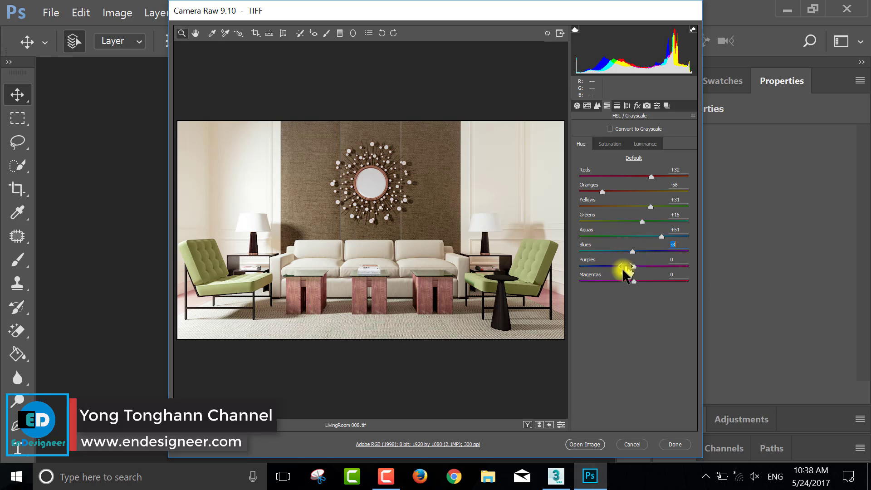
left_click(581, 443)
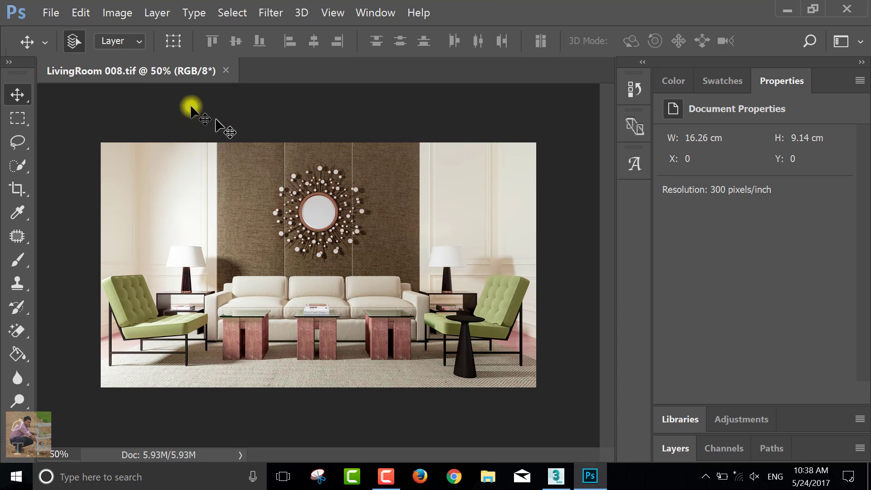
- Save the corrected render to the Desktop as LivingRoom 008.png, accepting the default PNG options
left_click(50, 13)
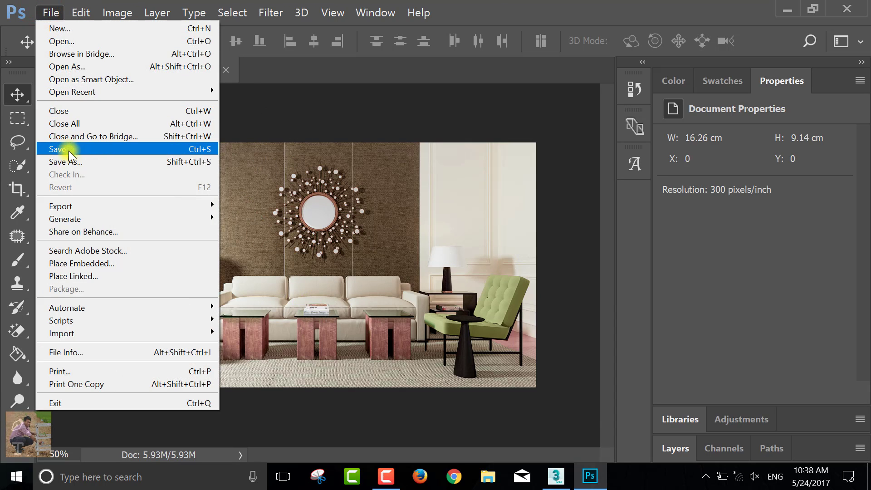
left_click(70, 162)
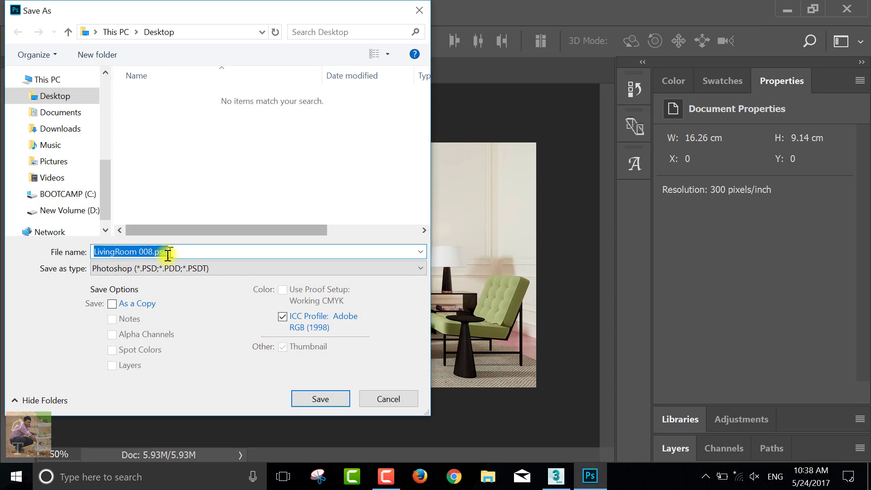
left_click(157, 267)
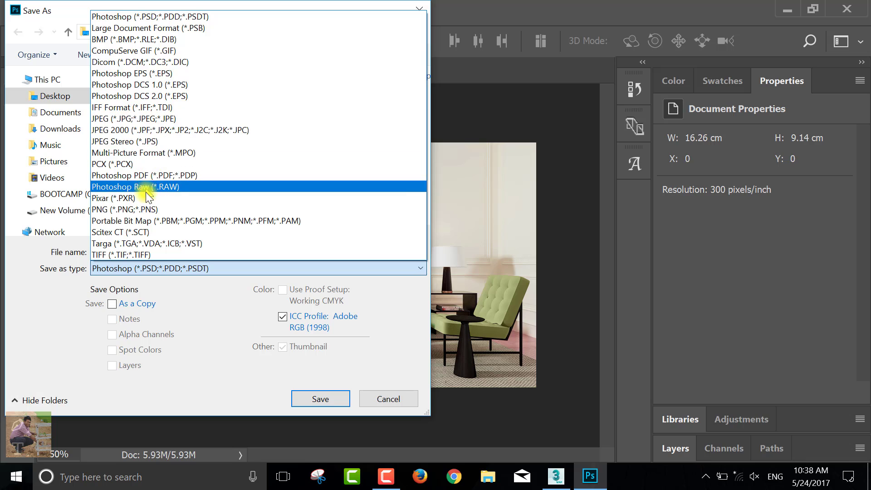
left_click(145, 209)
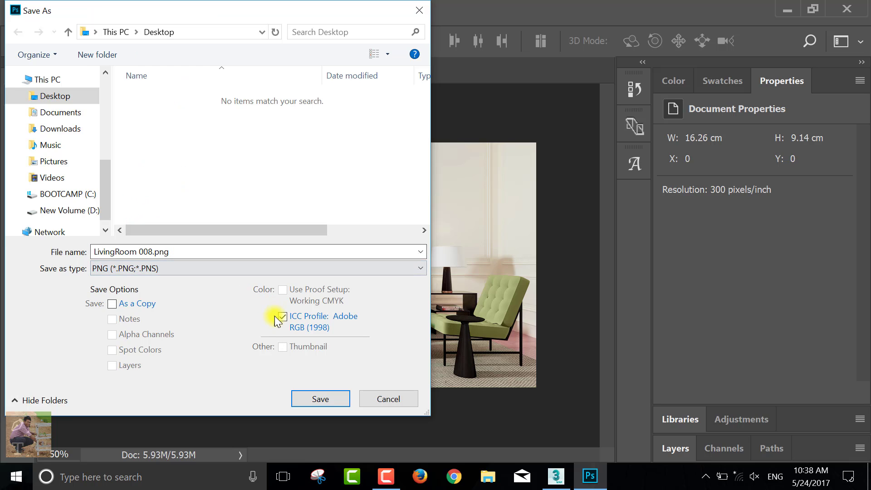
left_click(310, 400)
left_click(492, 140)
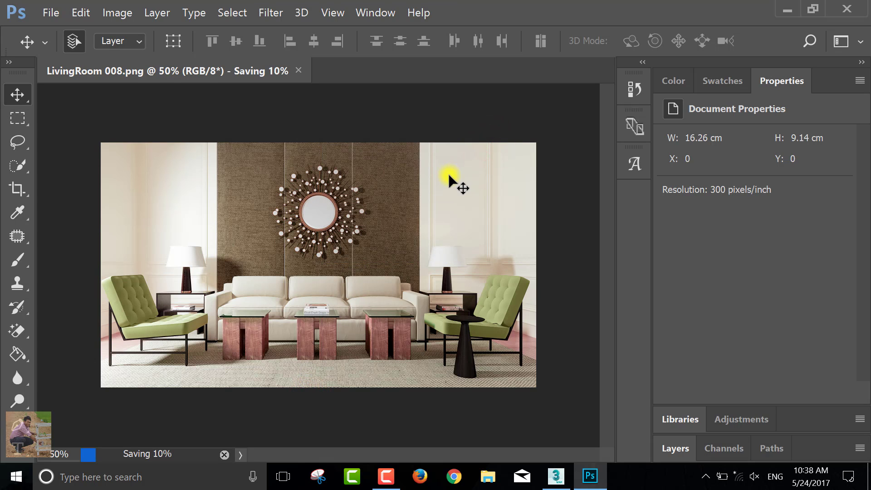
- Minimize Photoshop and view LivingRoom 008.png full screen in Windows Photos
left_click(792, 10)
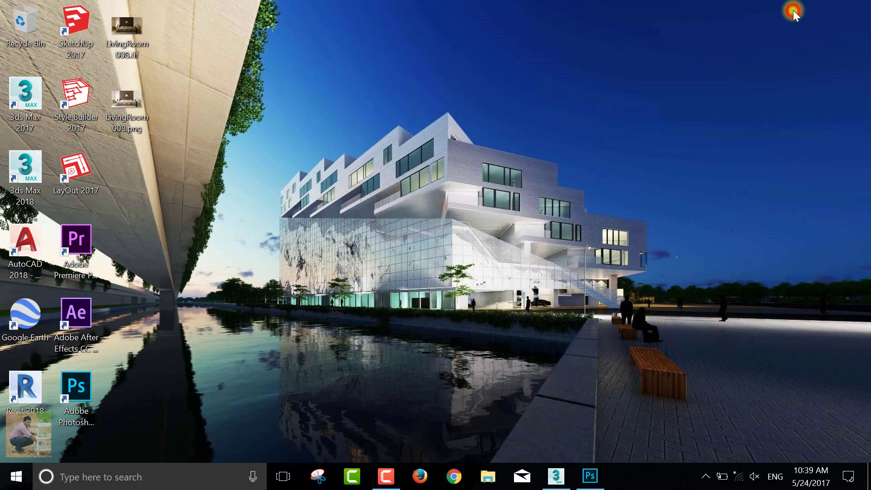
left_click(124, 96)
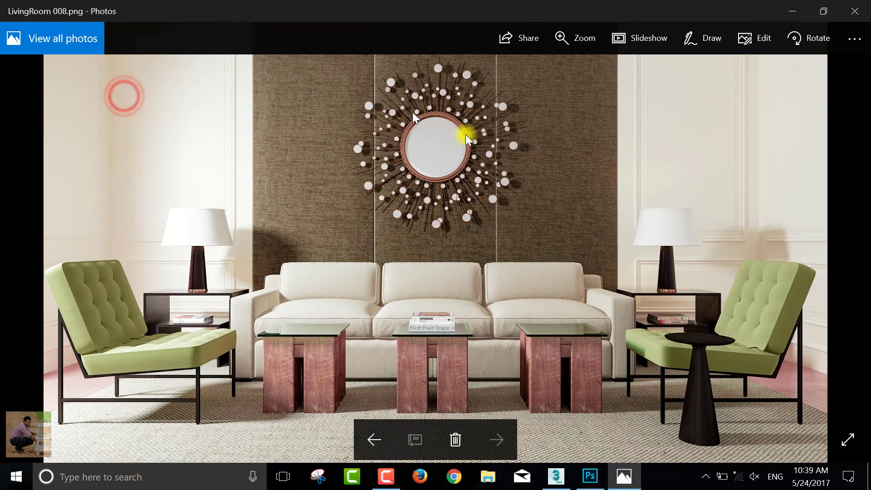
left_click(849, 447)
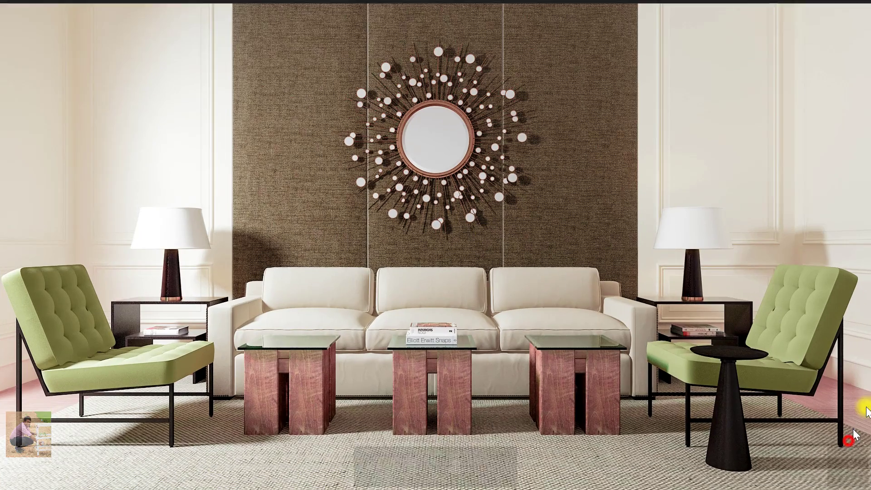